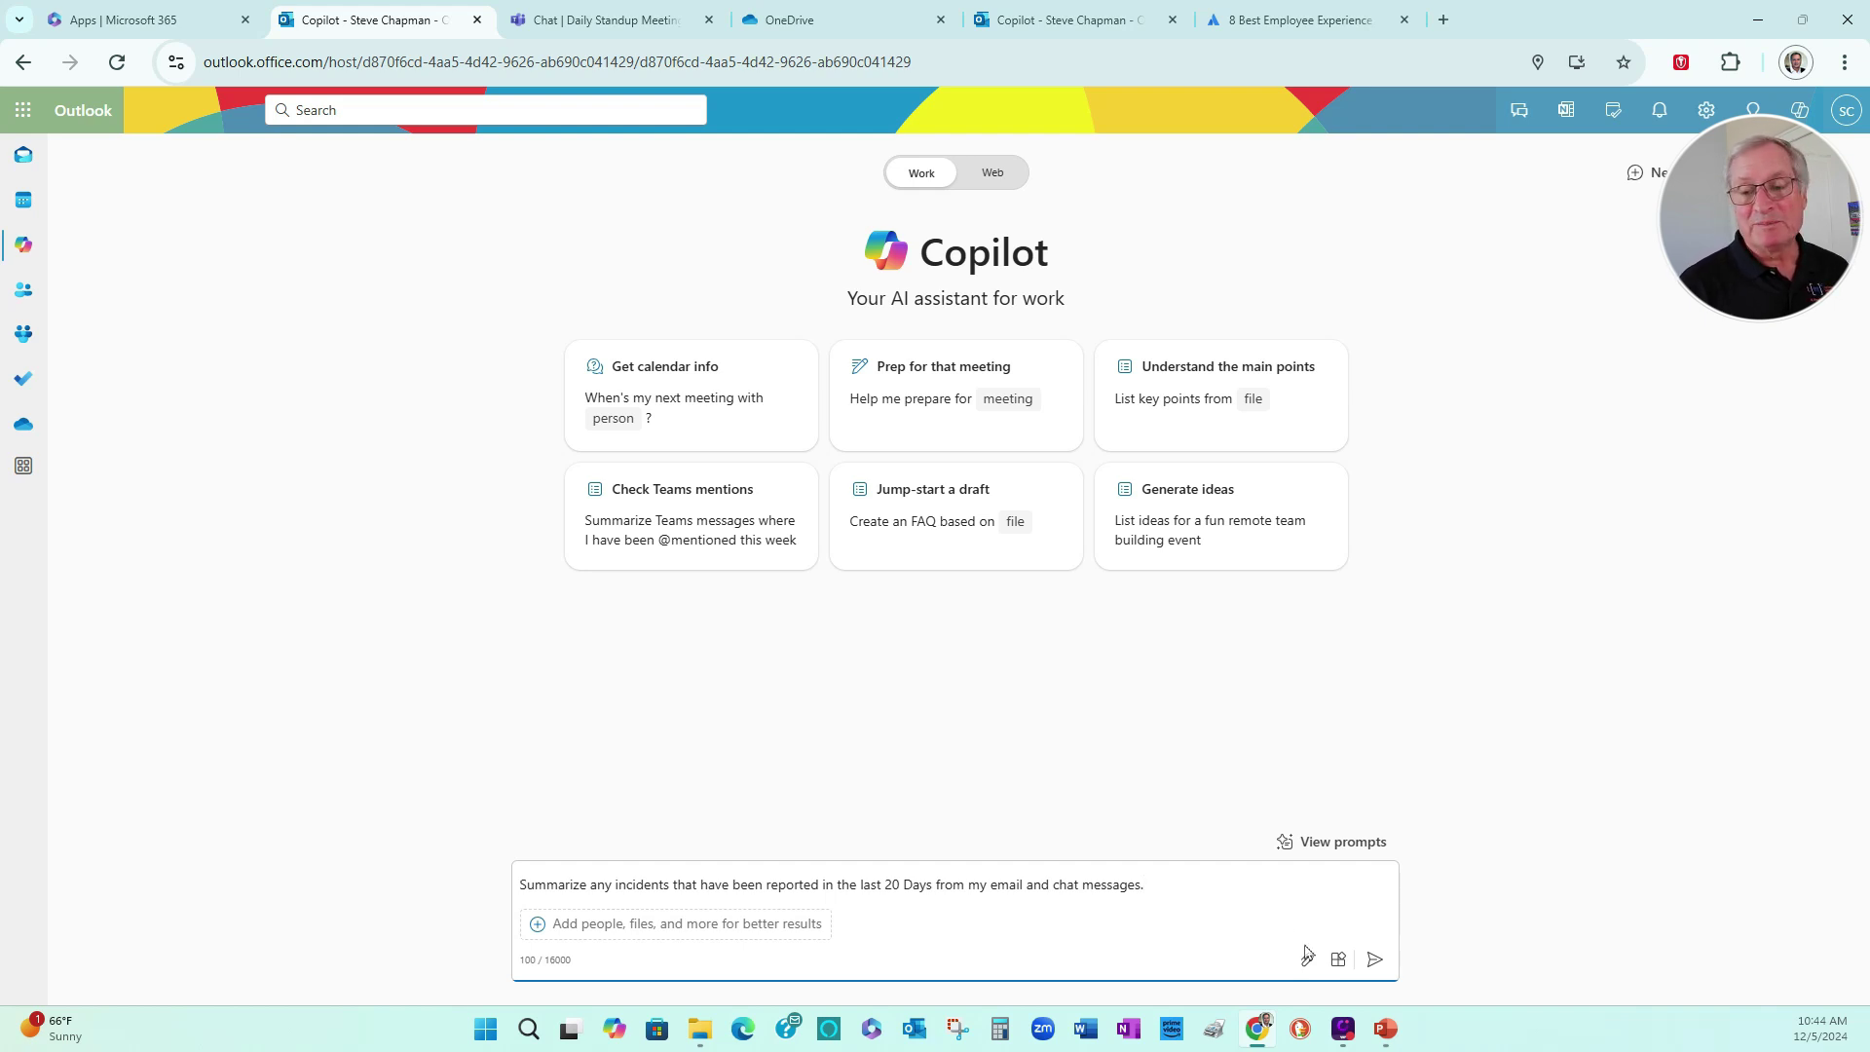
- Ask Copilot to summarize incidents reported in email and chat over the last 20 days
left_click(1374, 959)
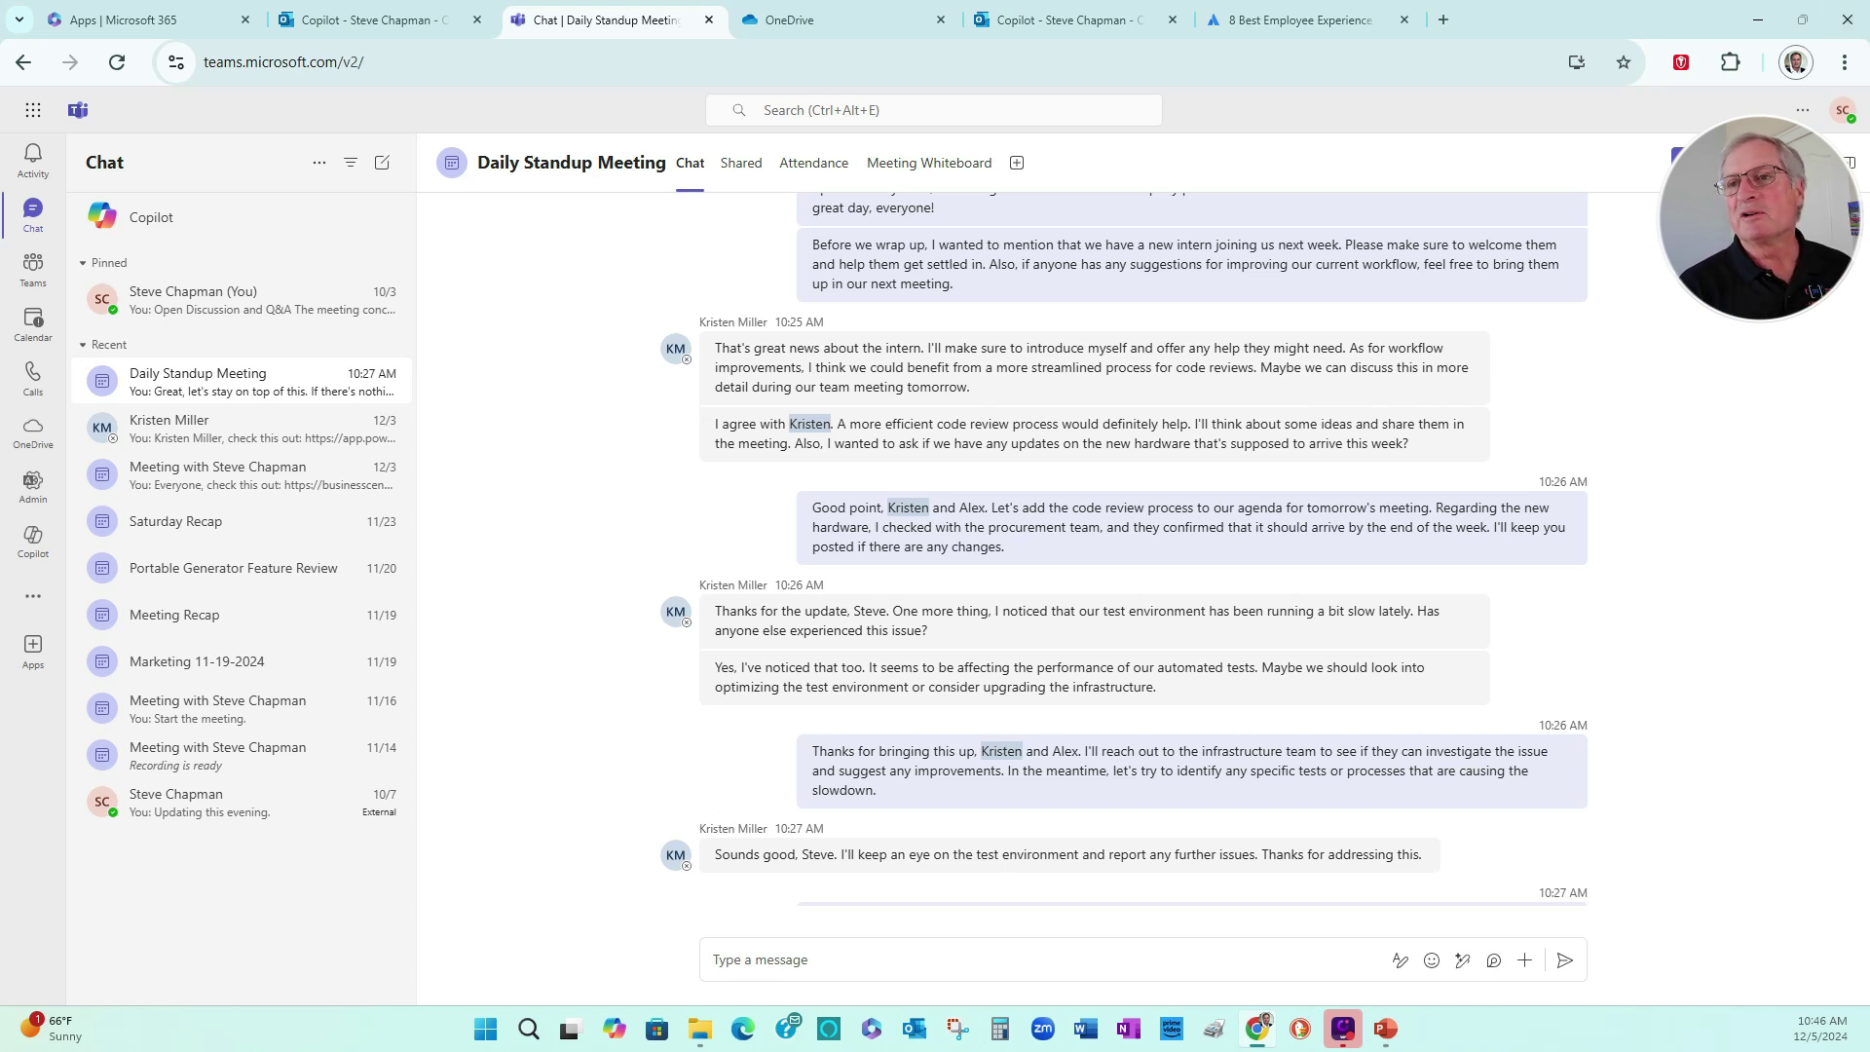
- Ask Copilot for the Daily Standup chat's unanswered questions and questions worth asking
key("ctrl+v")
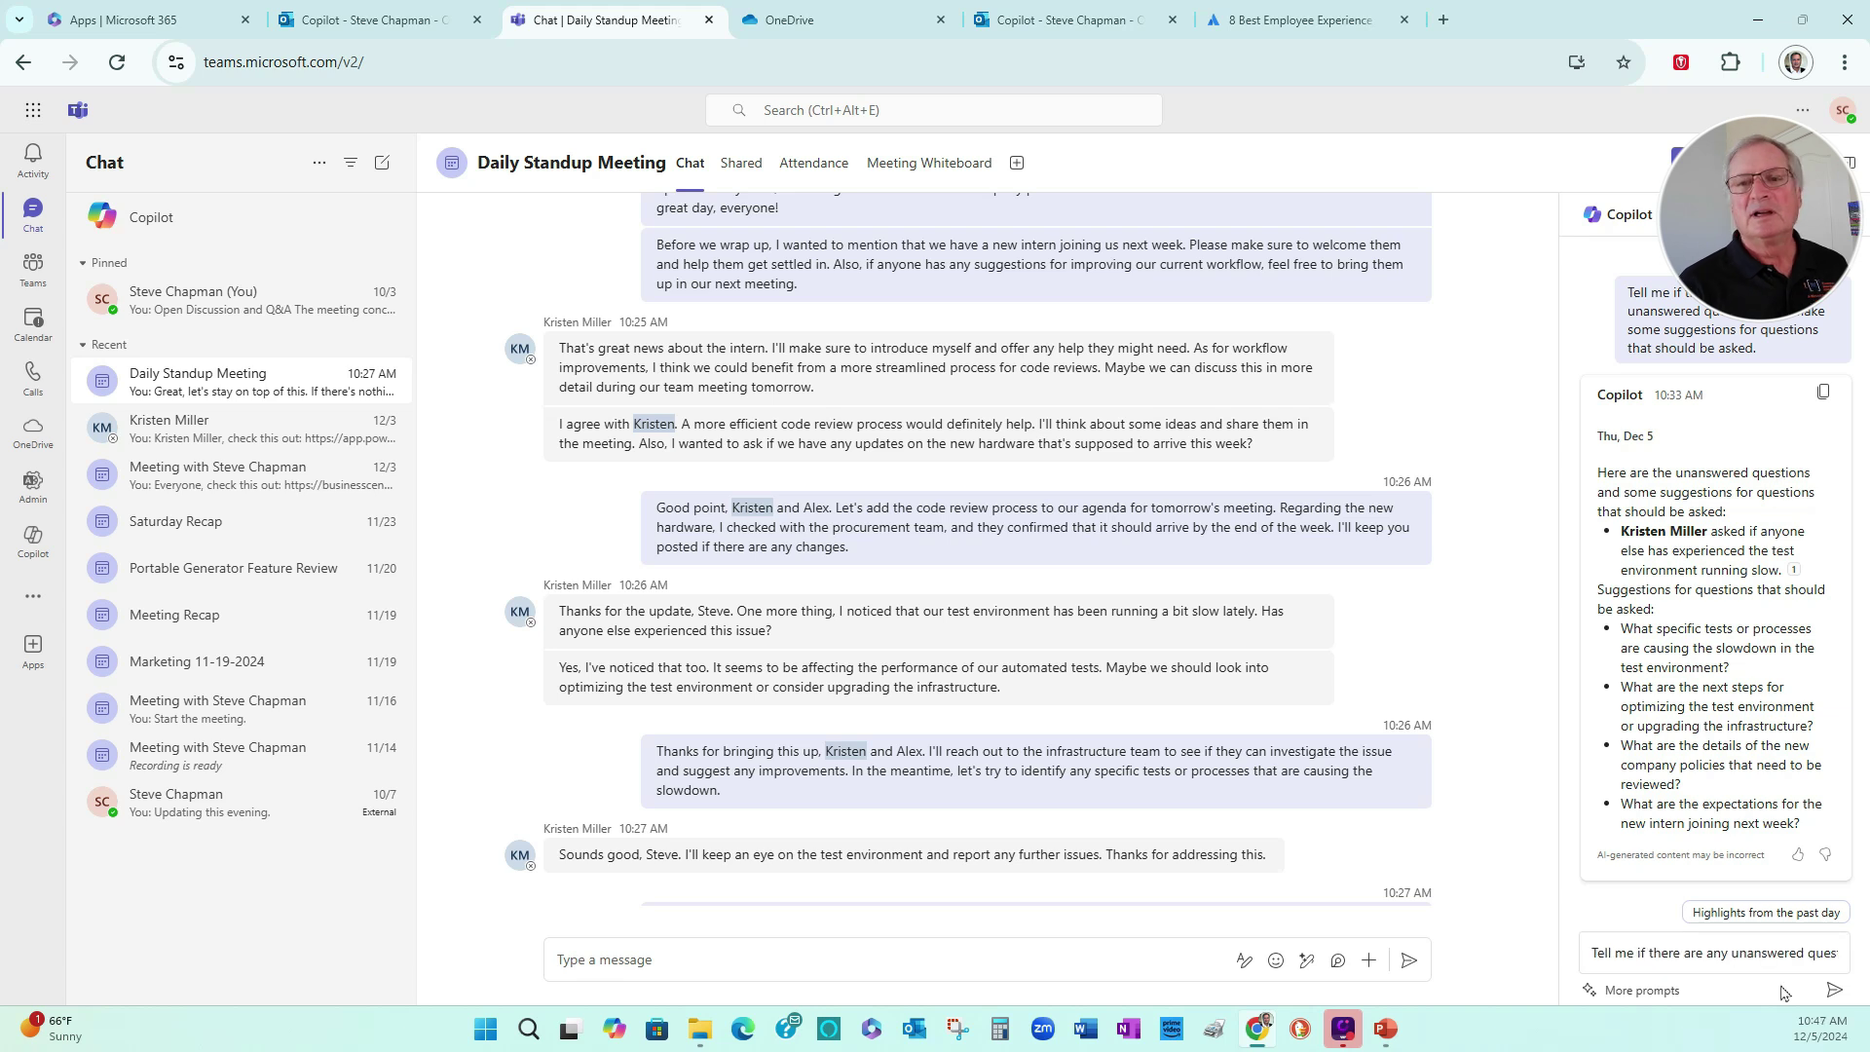
left_click(1832, 989)
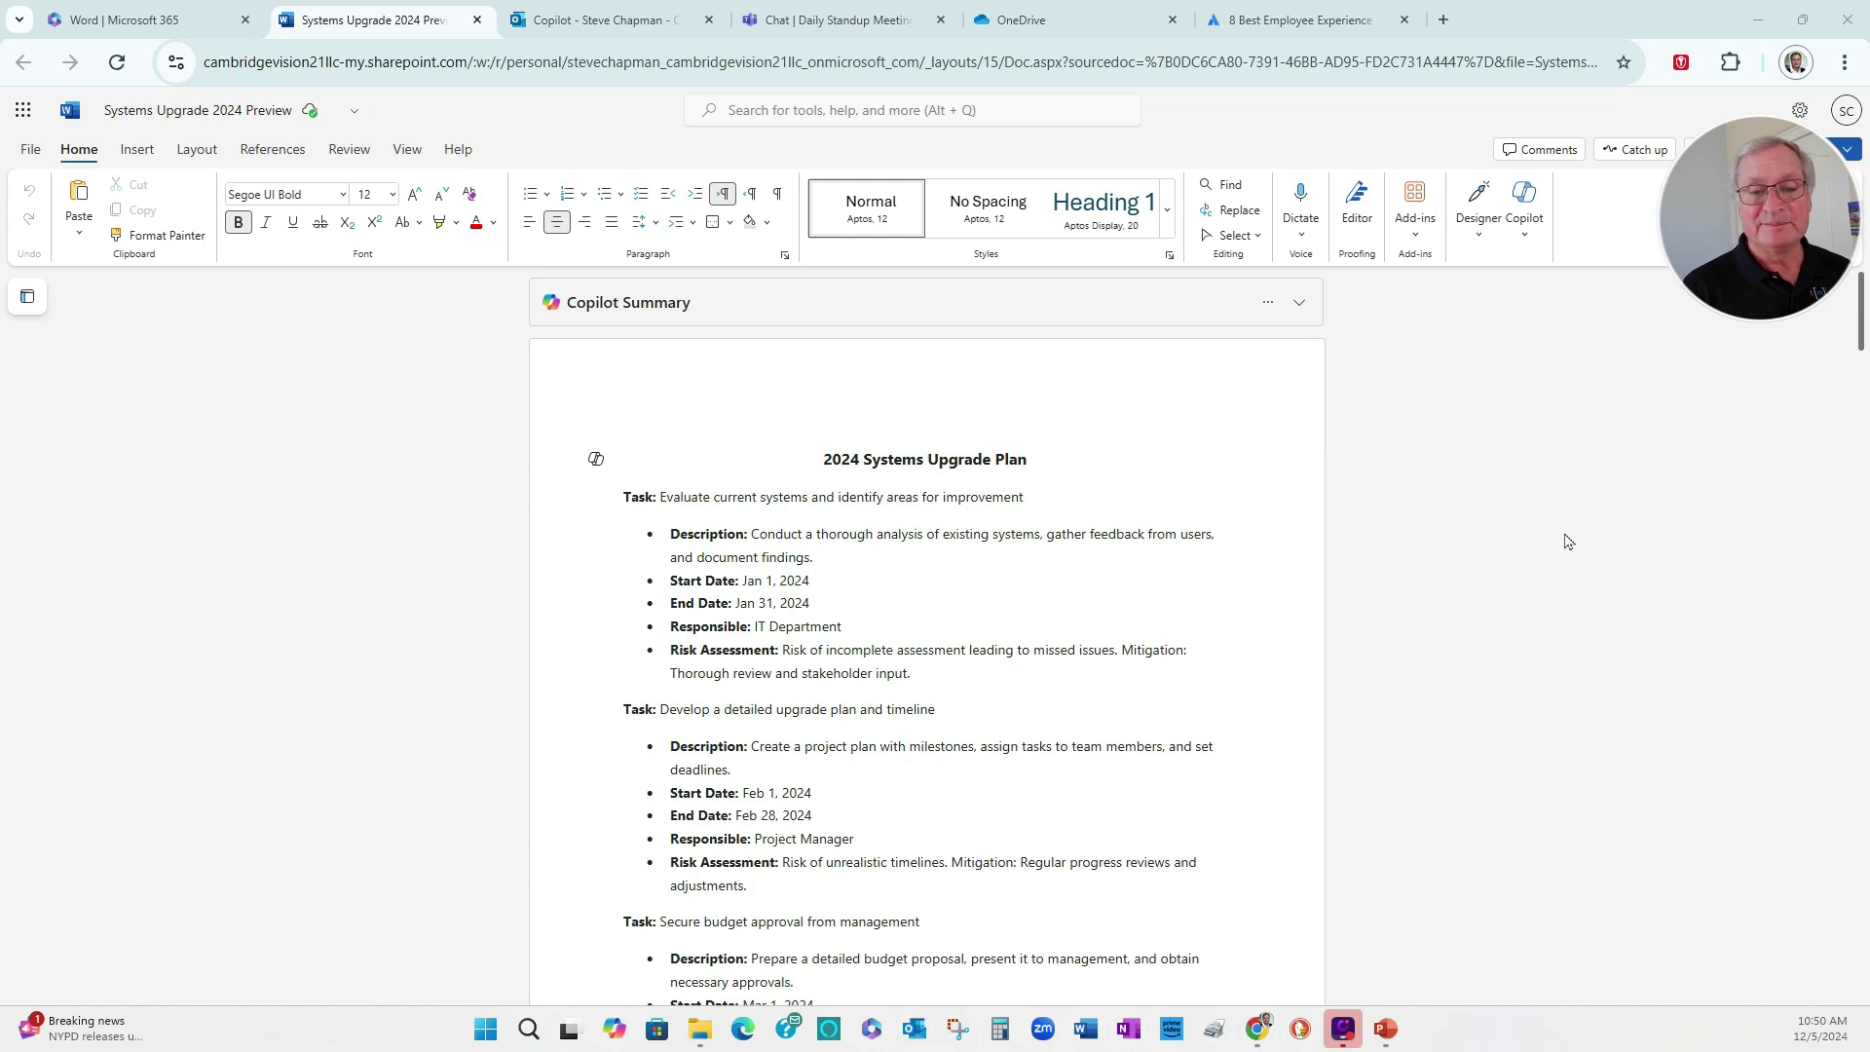
- Select the testing task's Description and prompt Copilot to add testing procedures, success criteria and team roles
scroll(1567, 542, "down", 10)
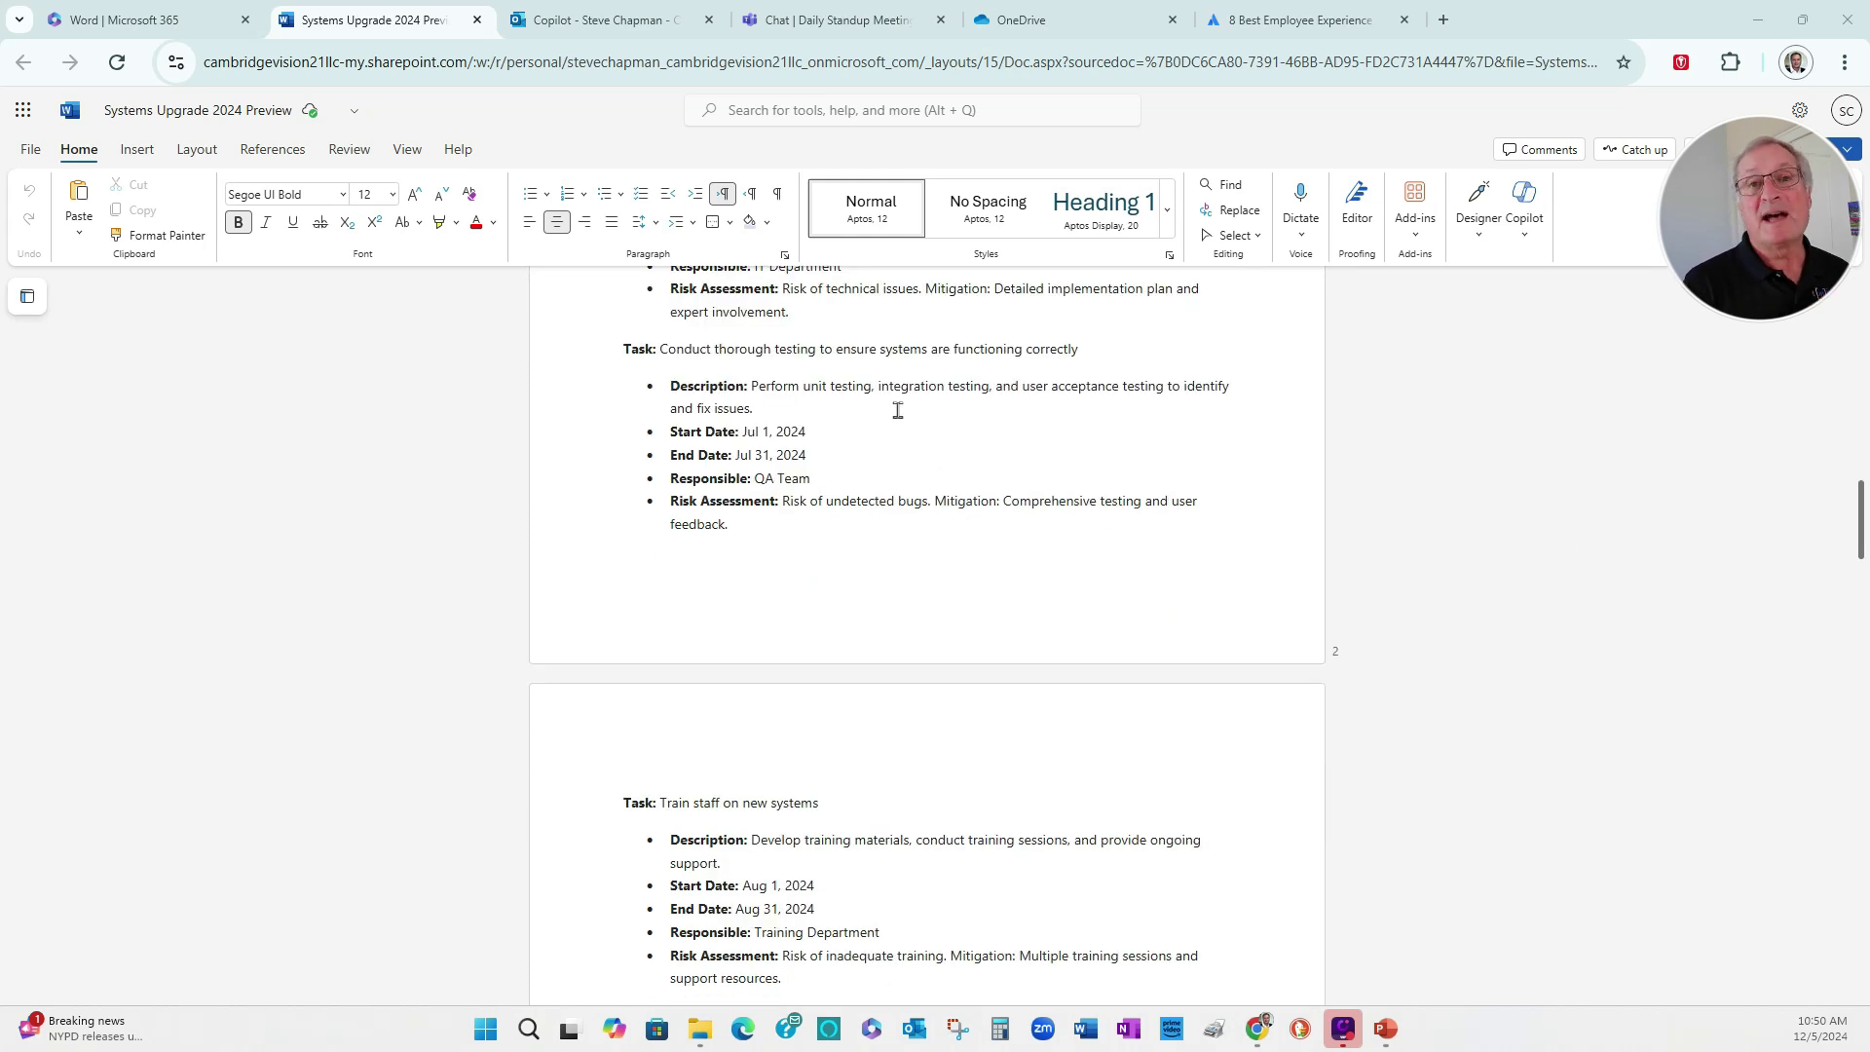
left_click(751, 385)
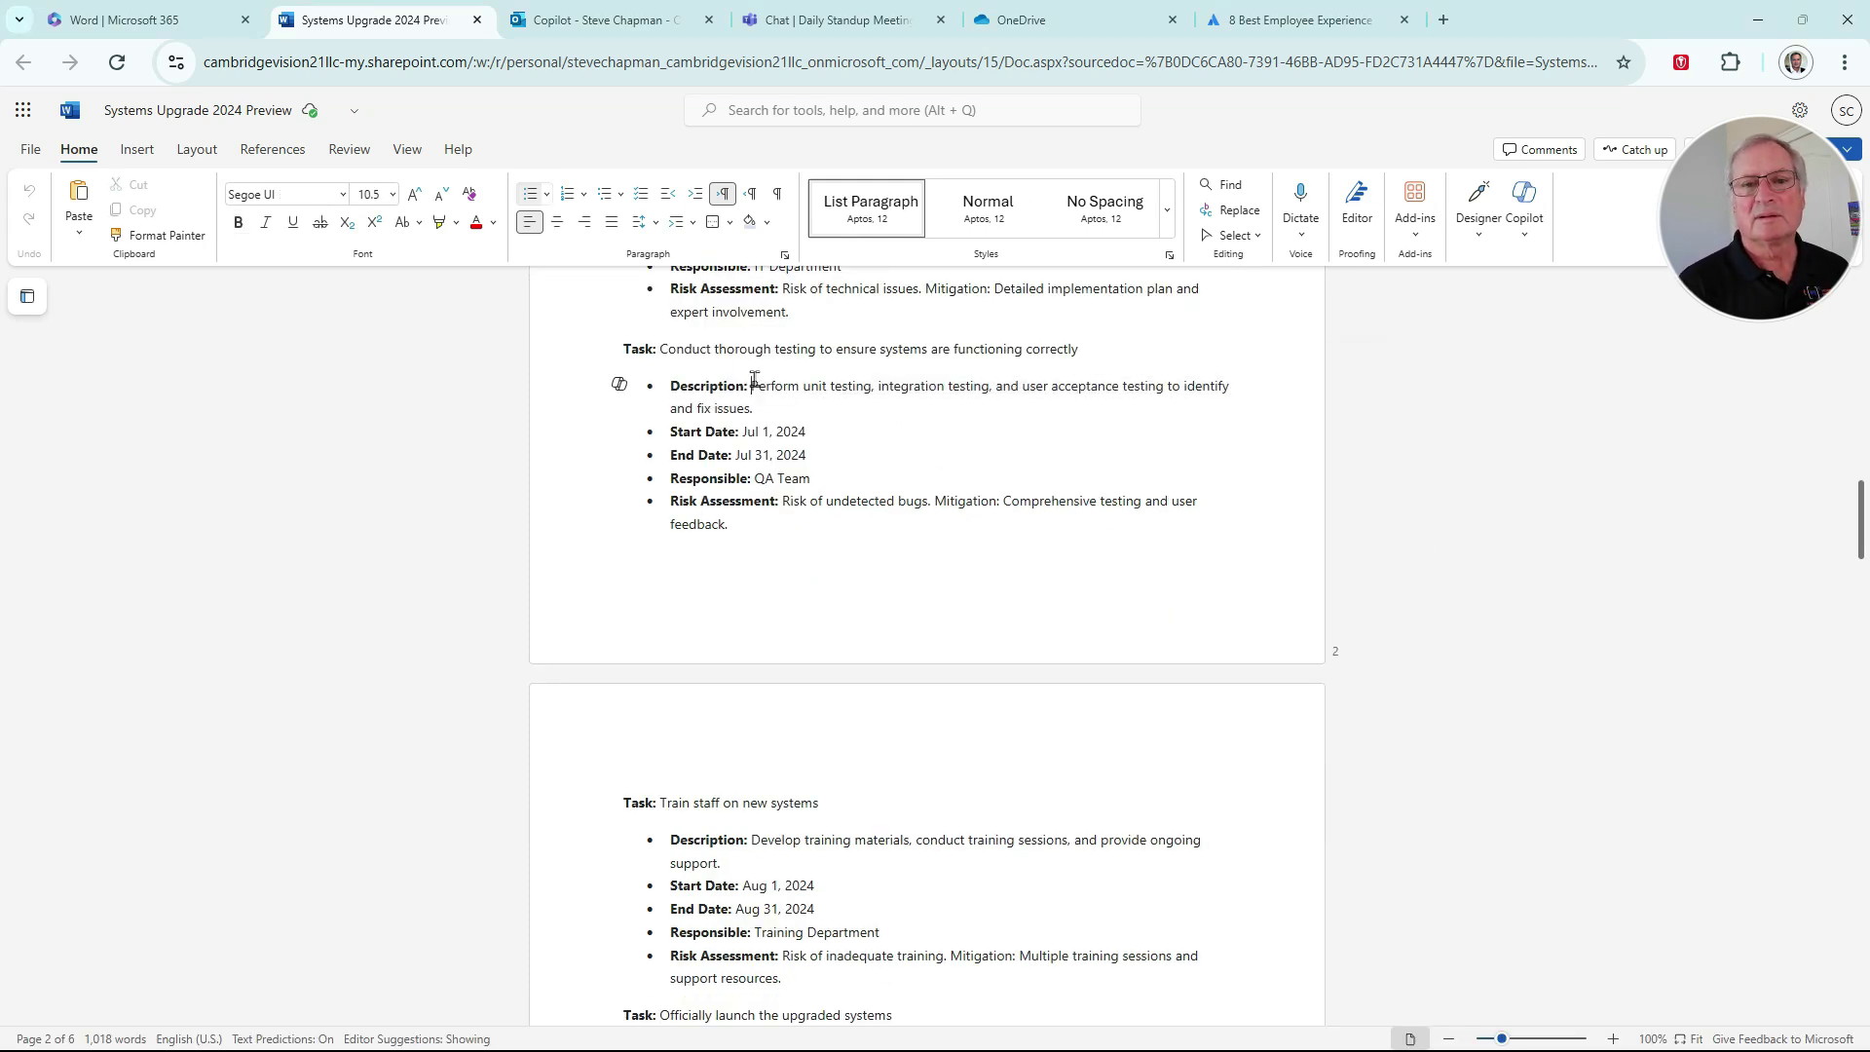
left_click_drag(752, 386, 755, 403)
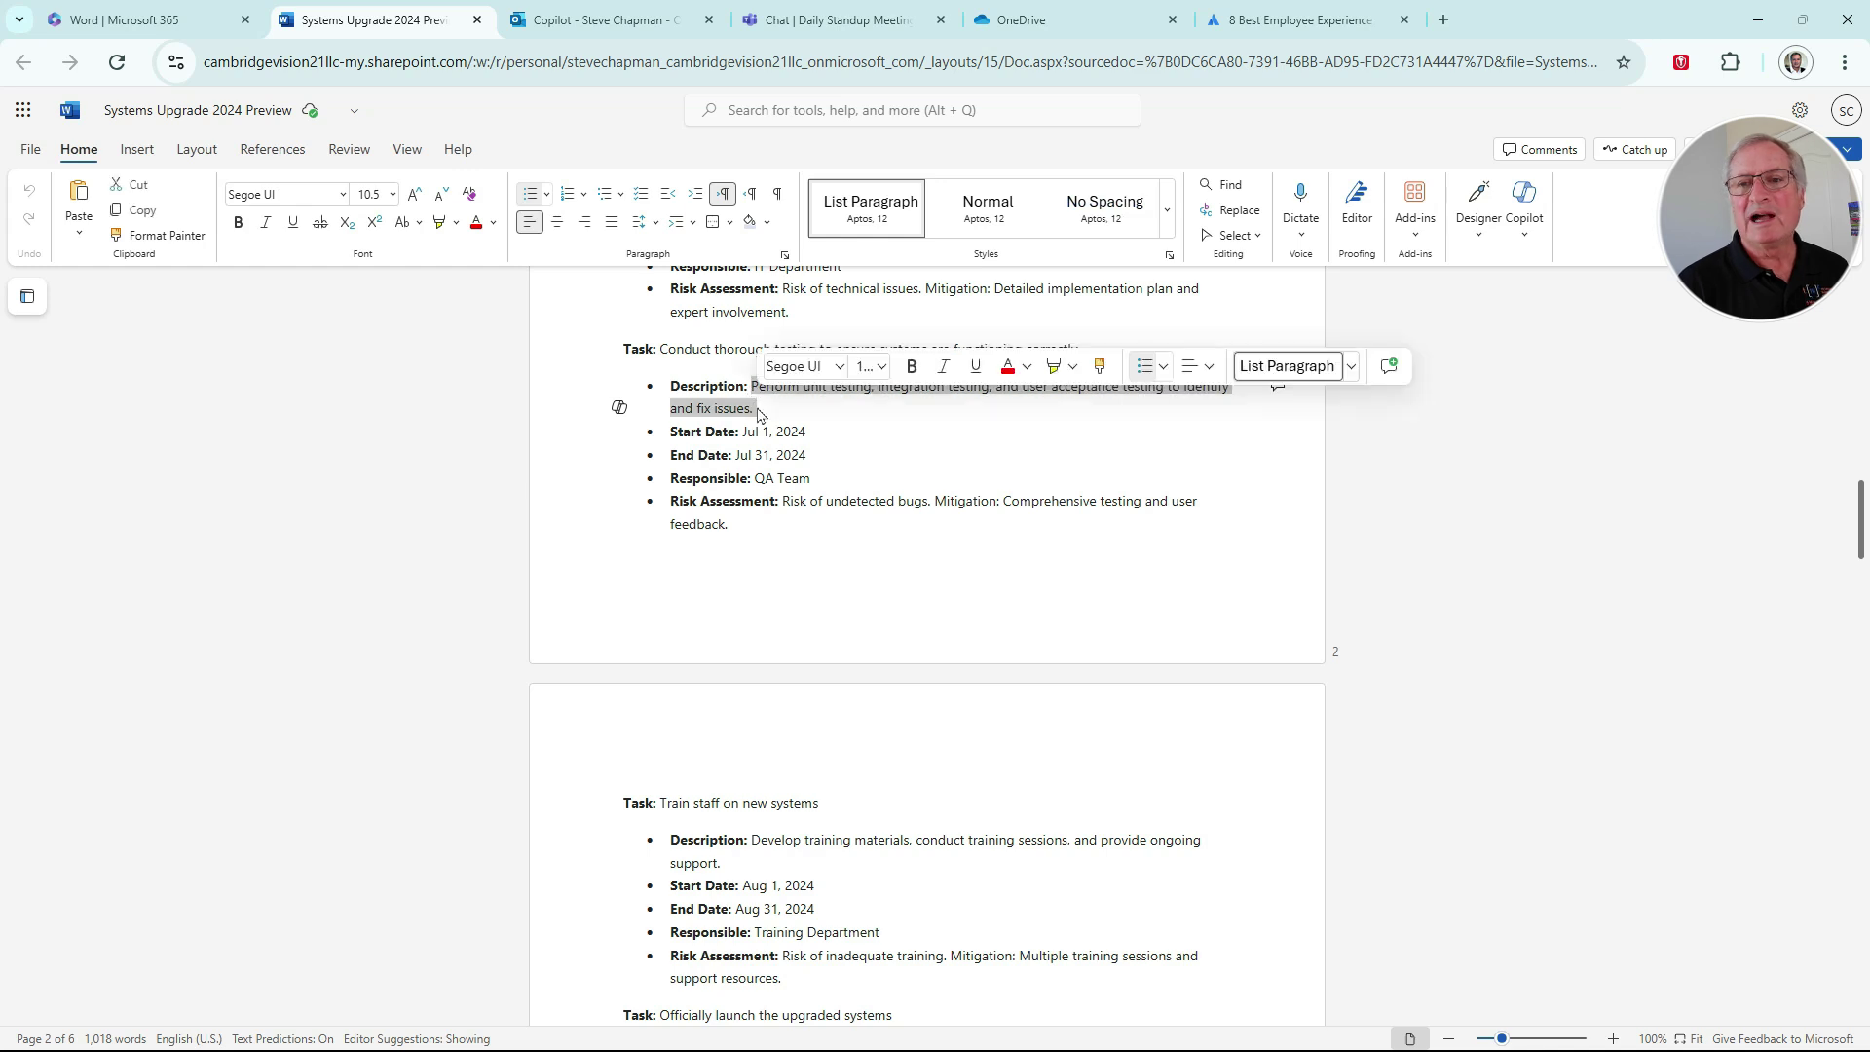
left_click(620, 409)
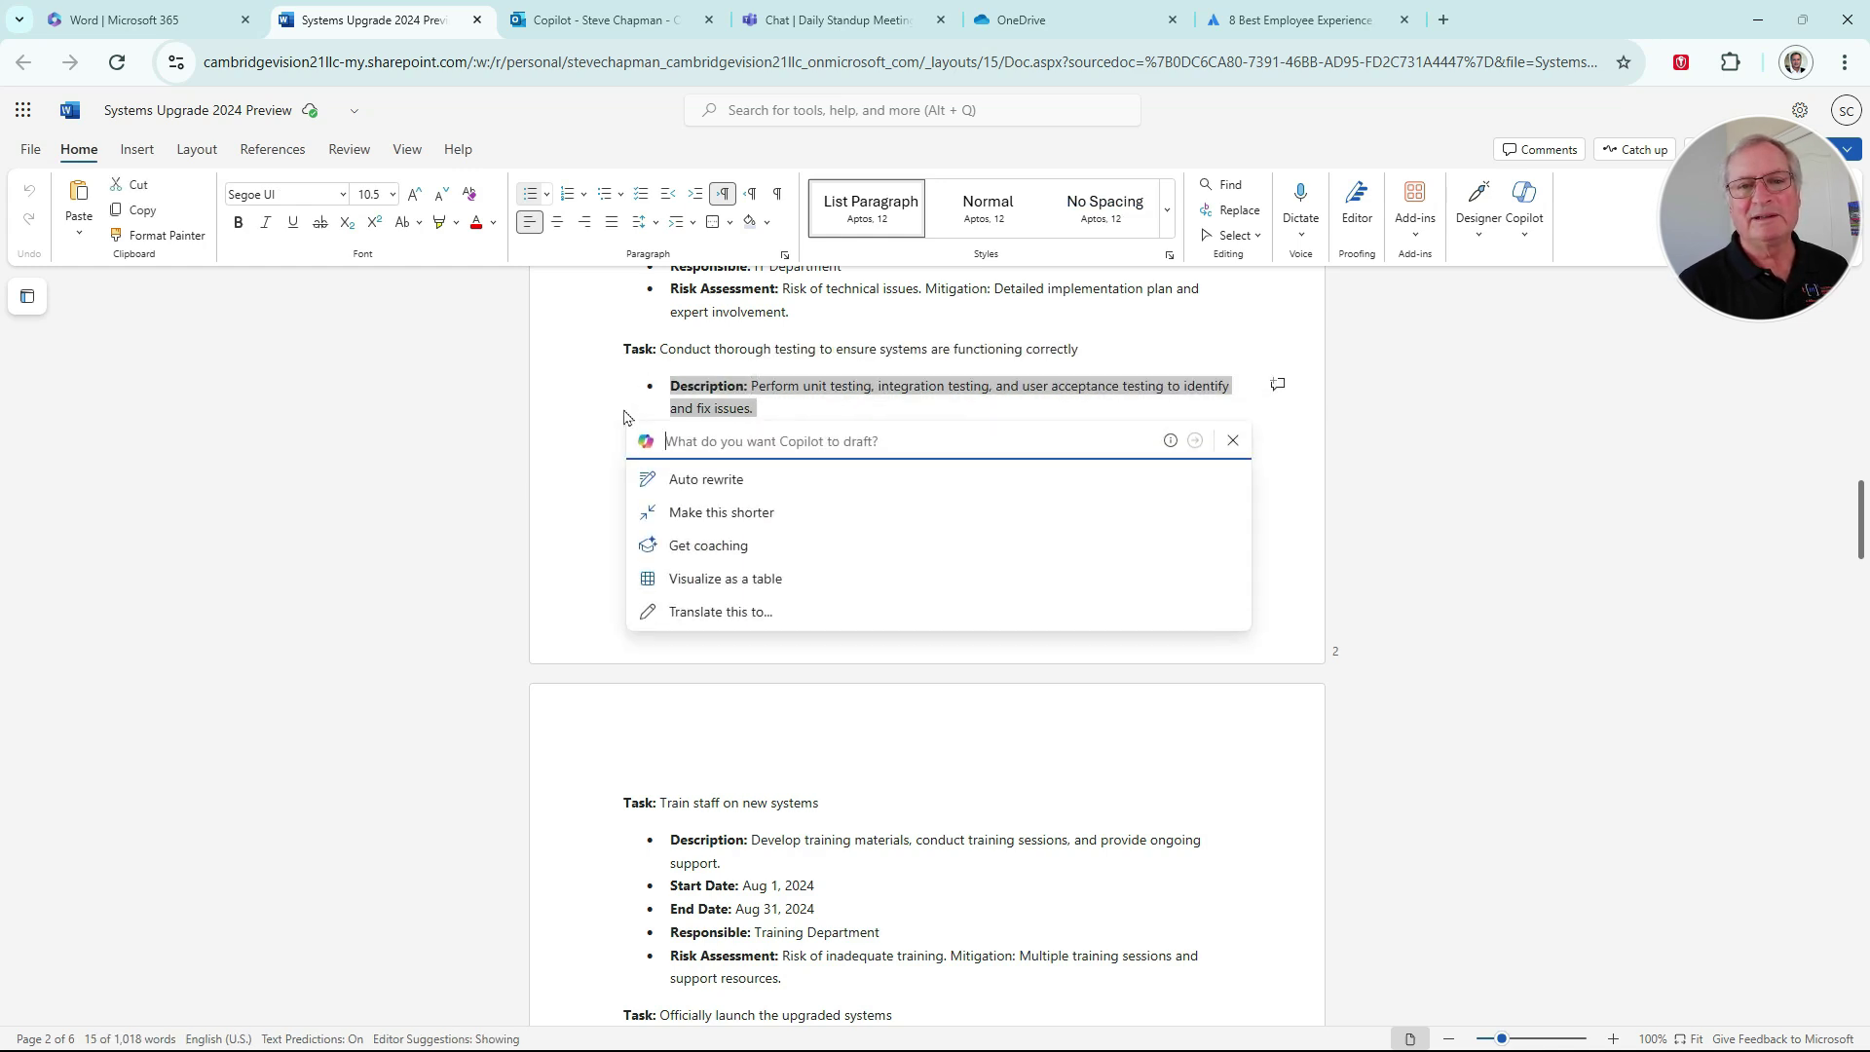
type("Provide more detail on this step.")
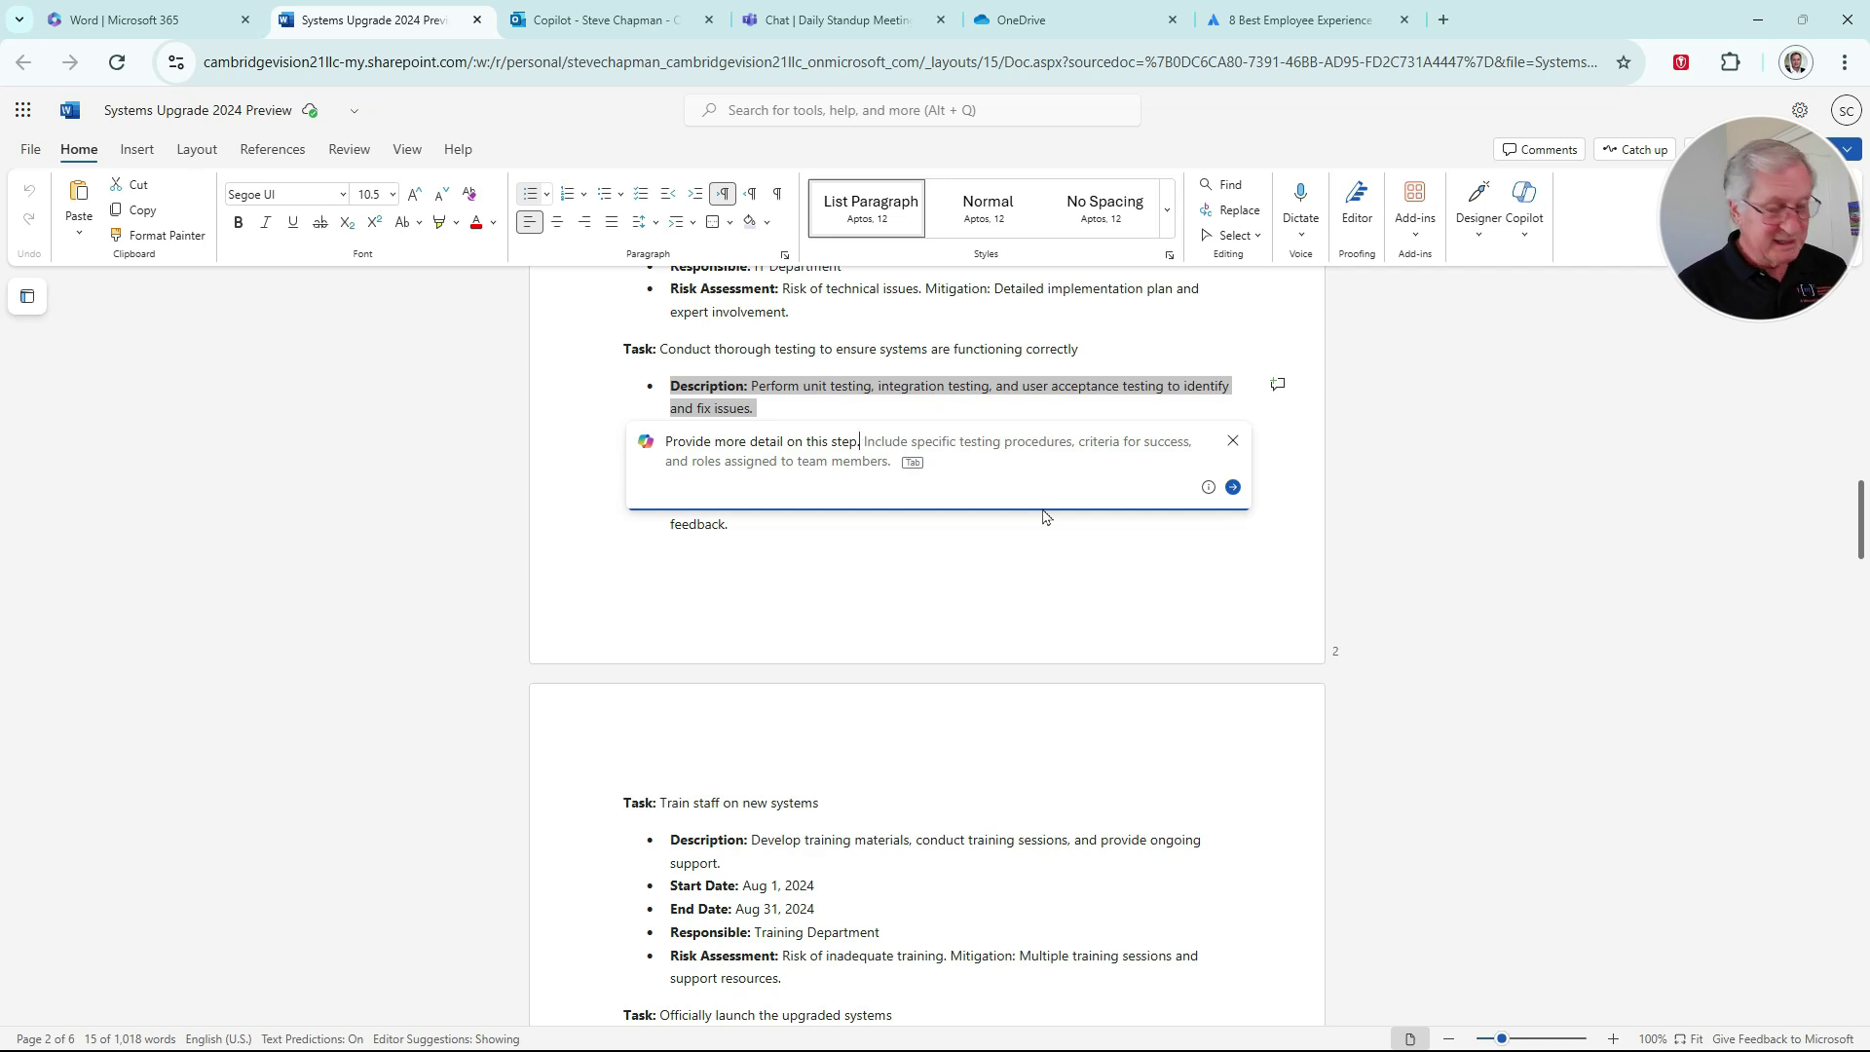
key("Tab")
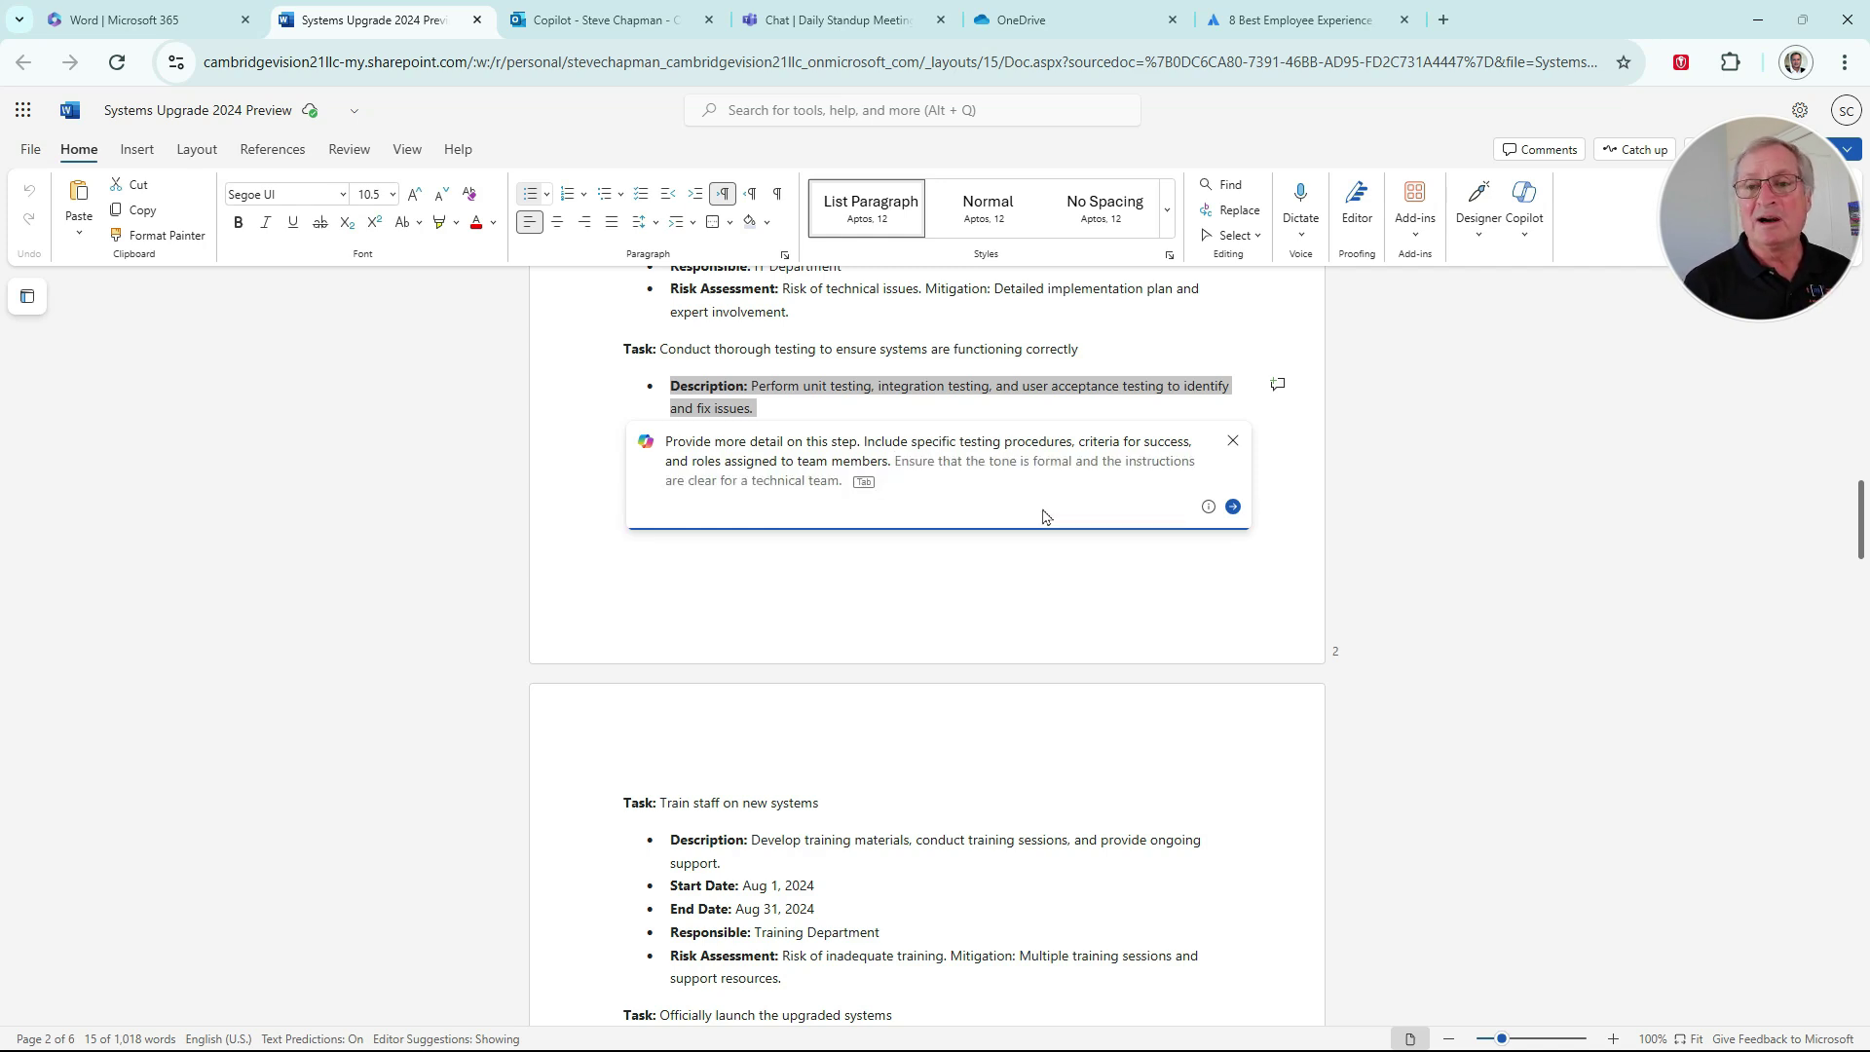
- Generate the expanded testing draft, review it and keep it in the document
left_click(1233, 506)
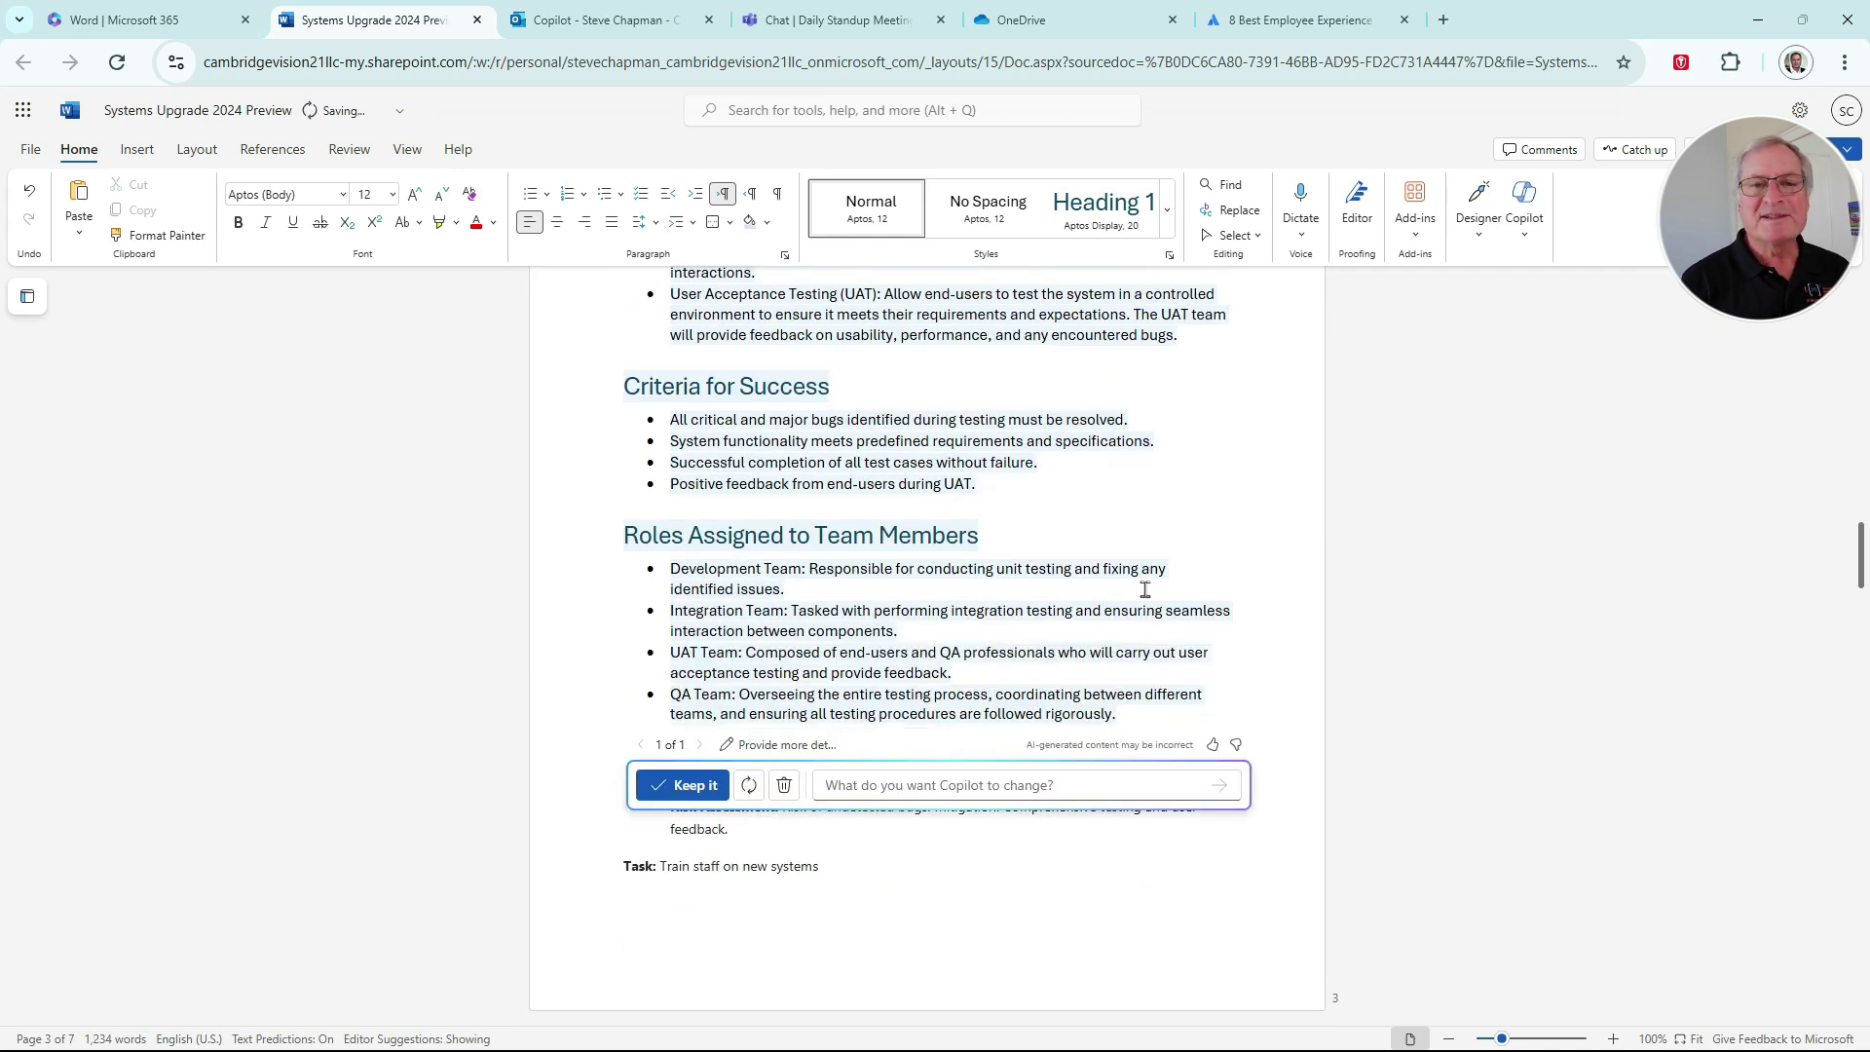
scroll(931, 430, "up", 4)
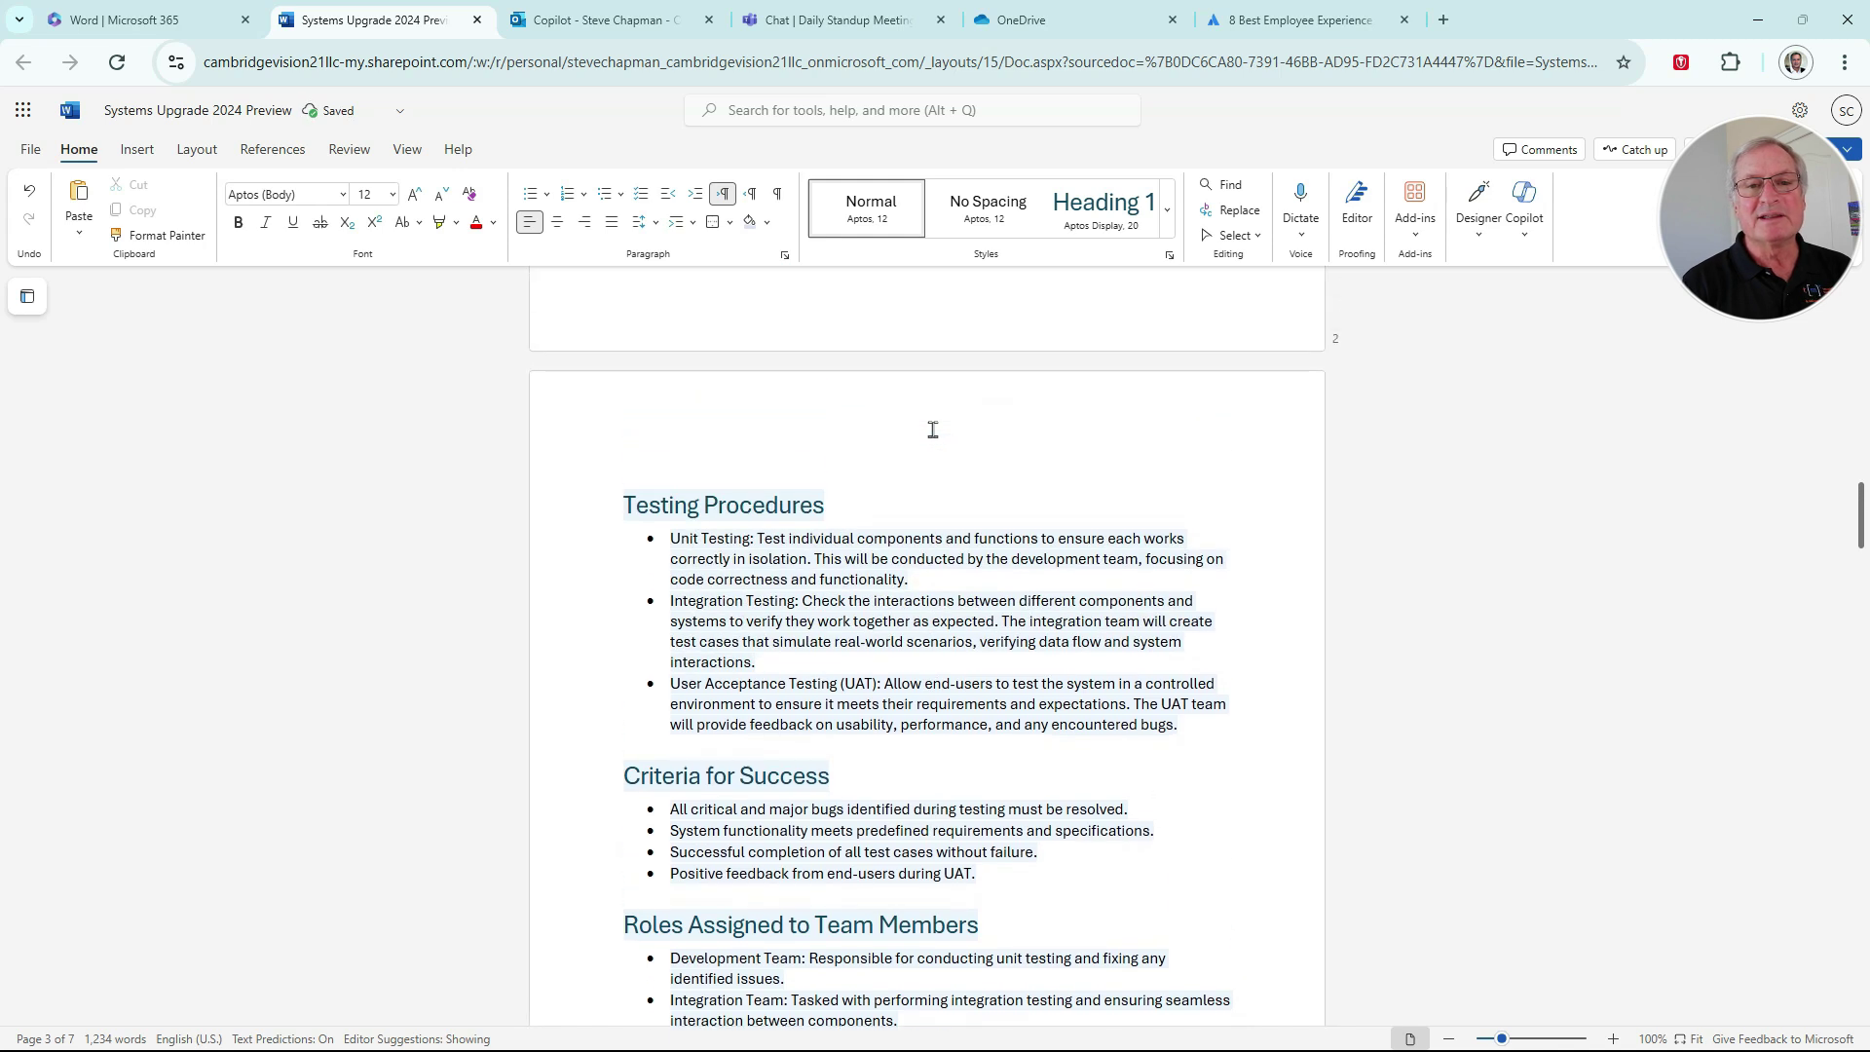
scroll(932, 430, "up", 3)
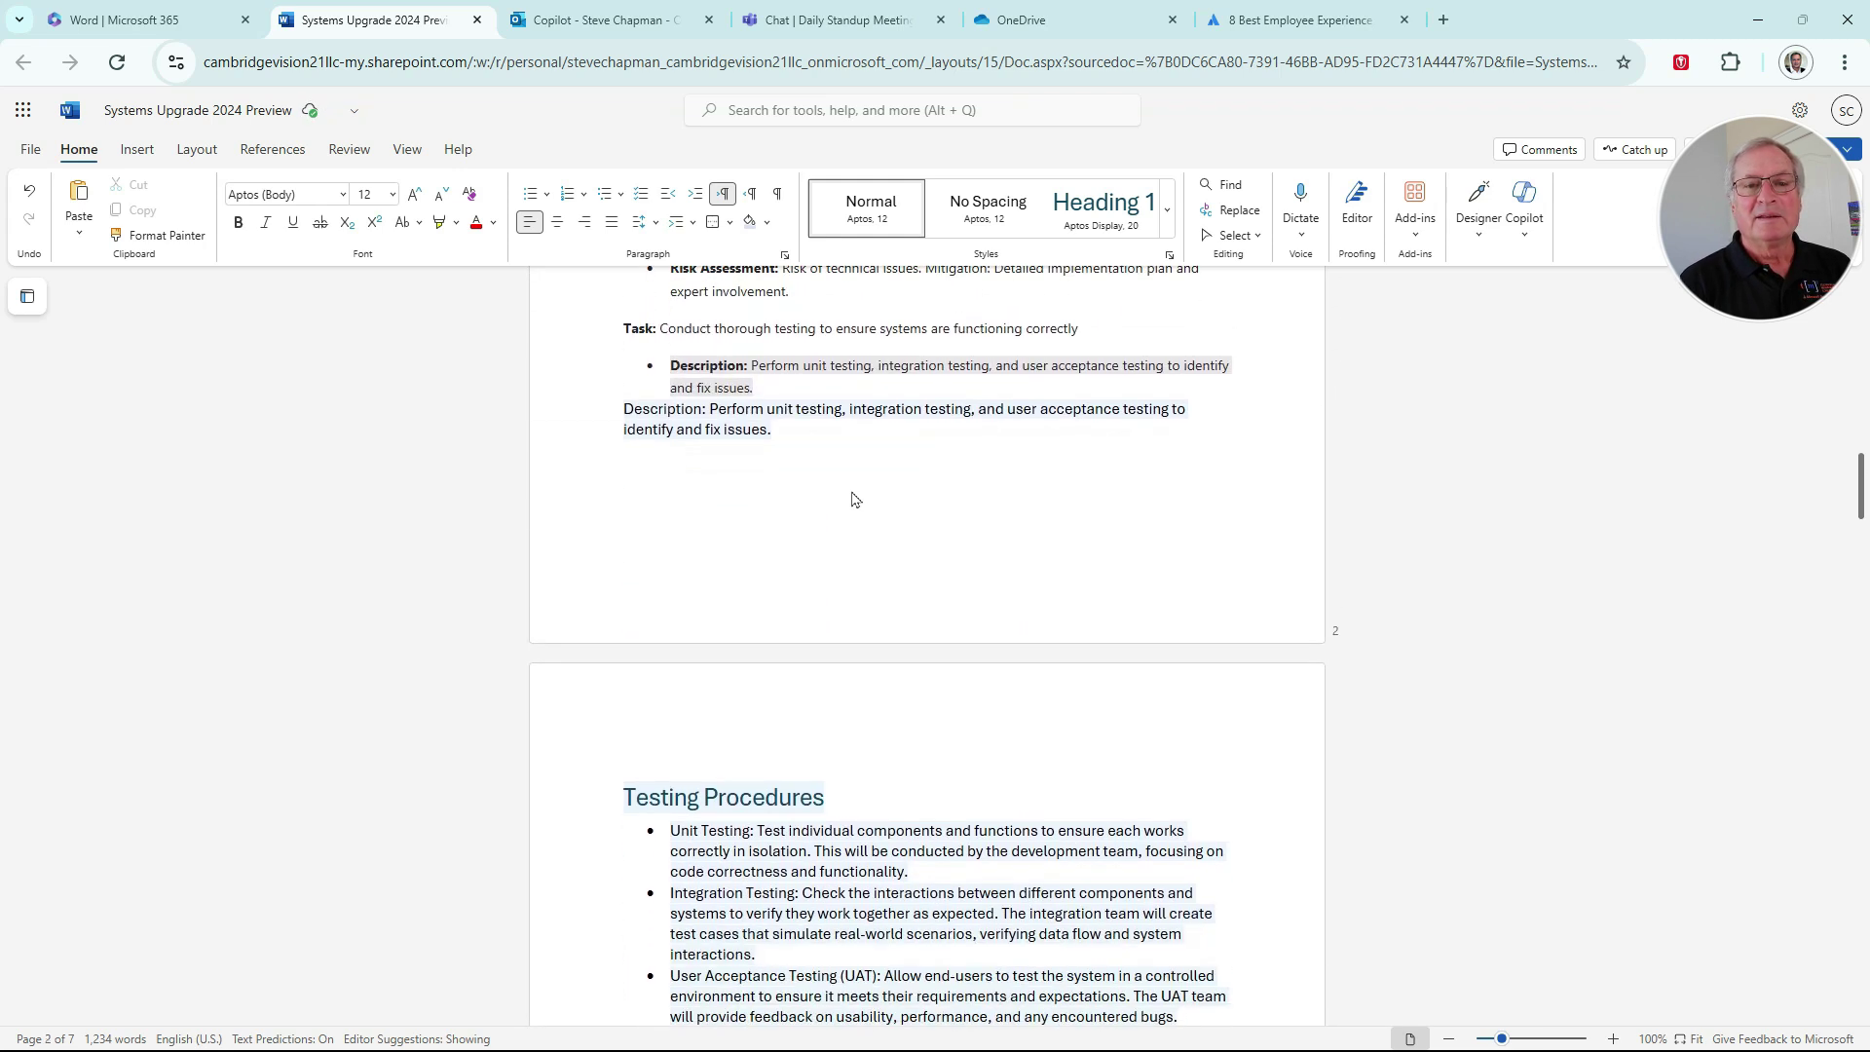
scroll(827, 503, "down", 7)
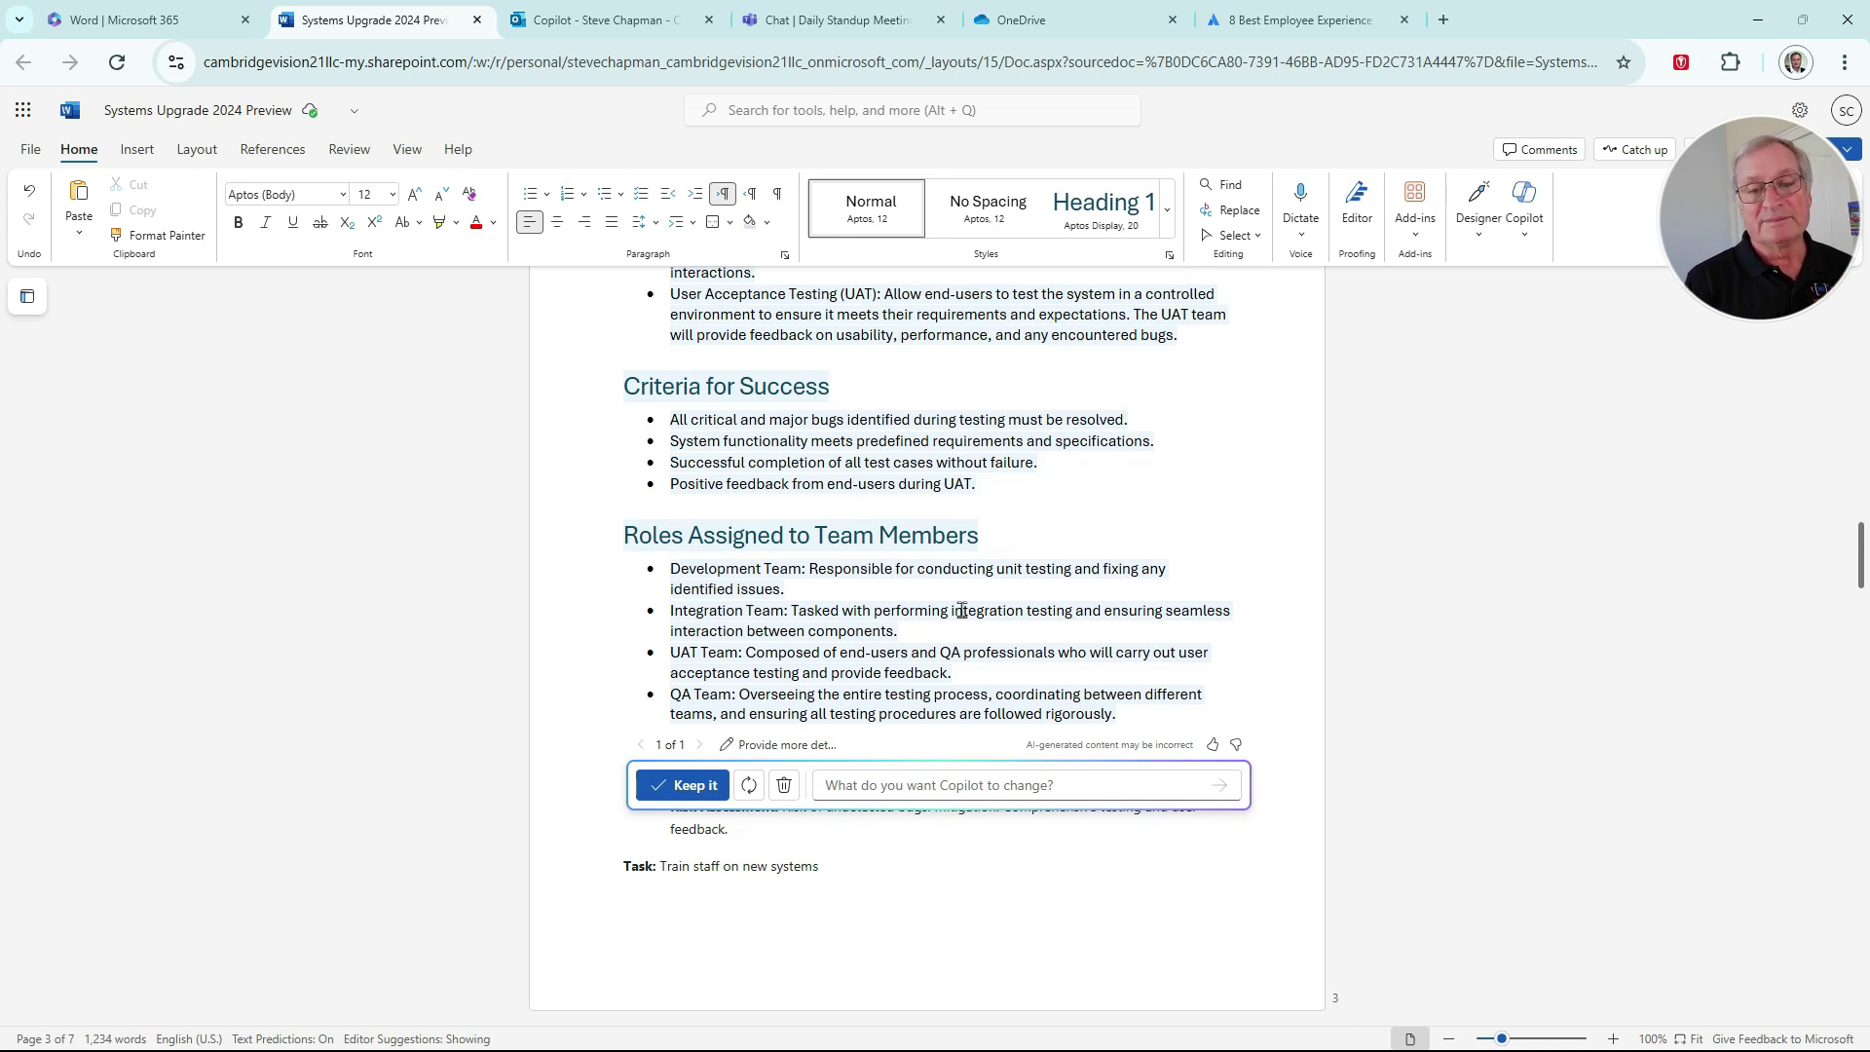
scroll(961, 610, "down", 1)
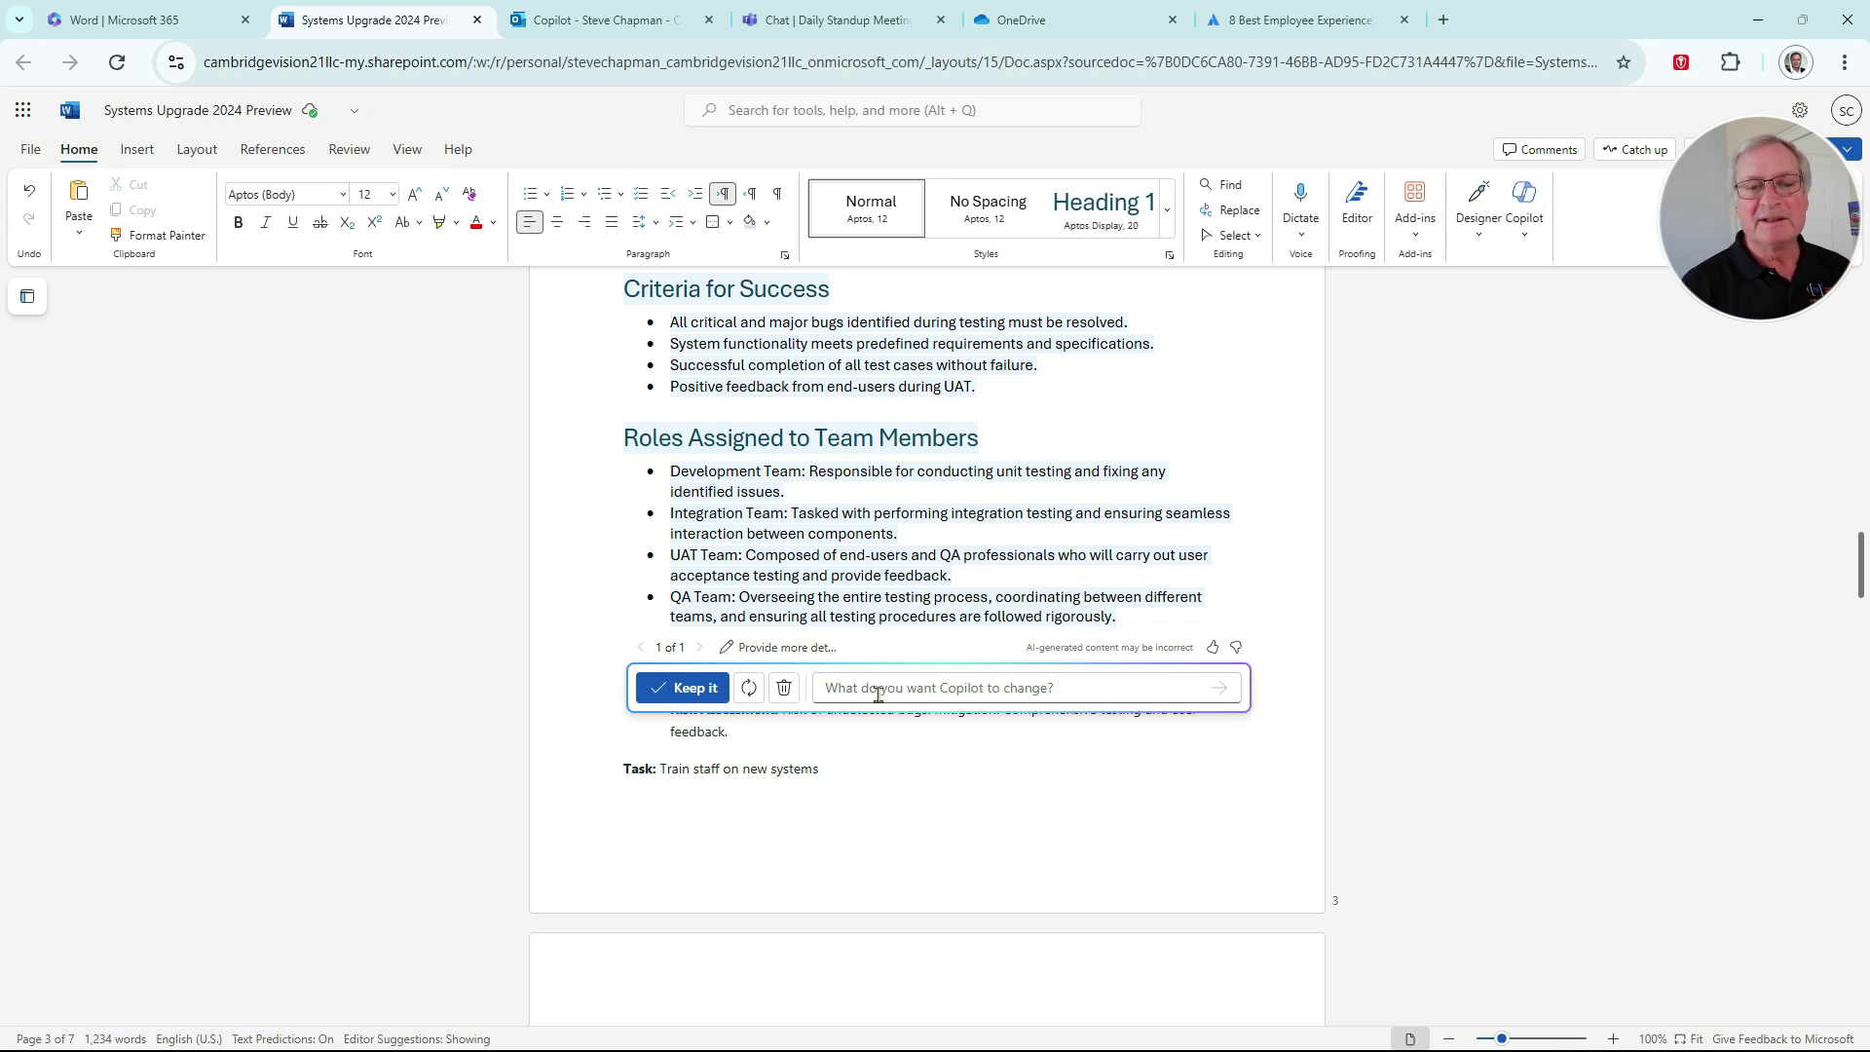
left_click(681, 688)
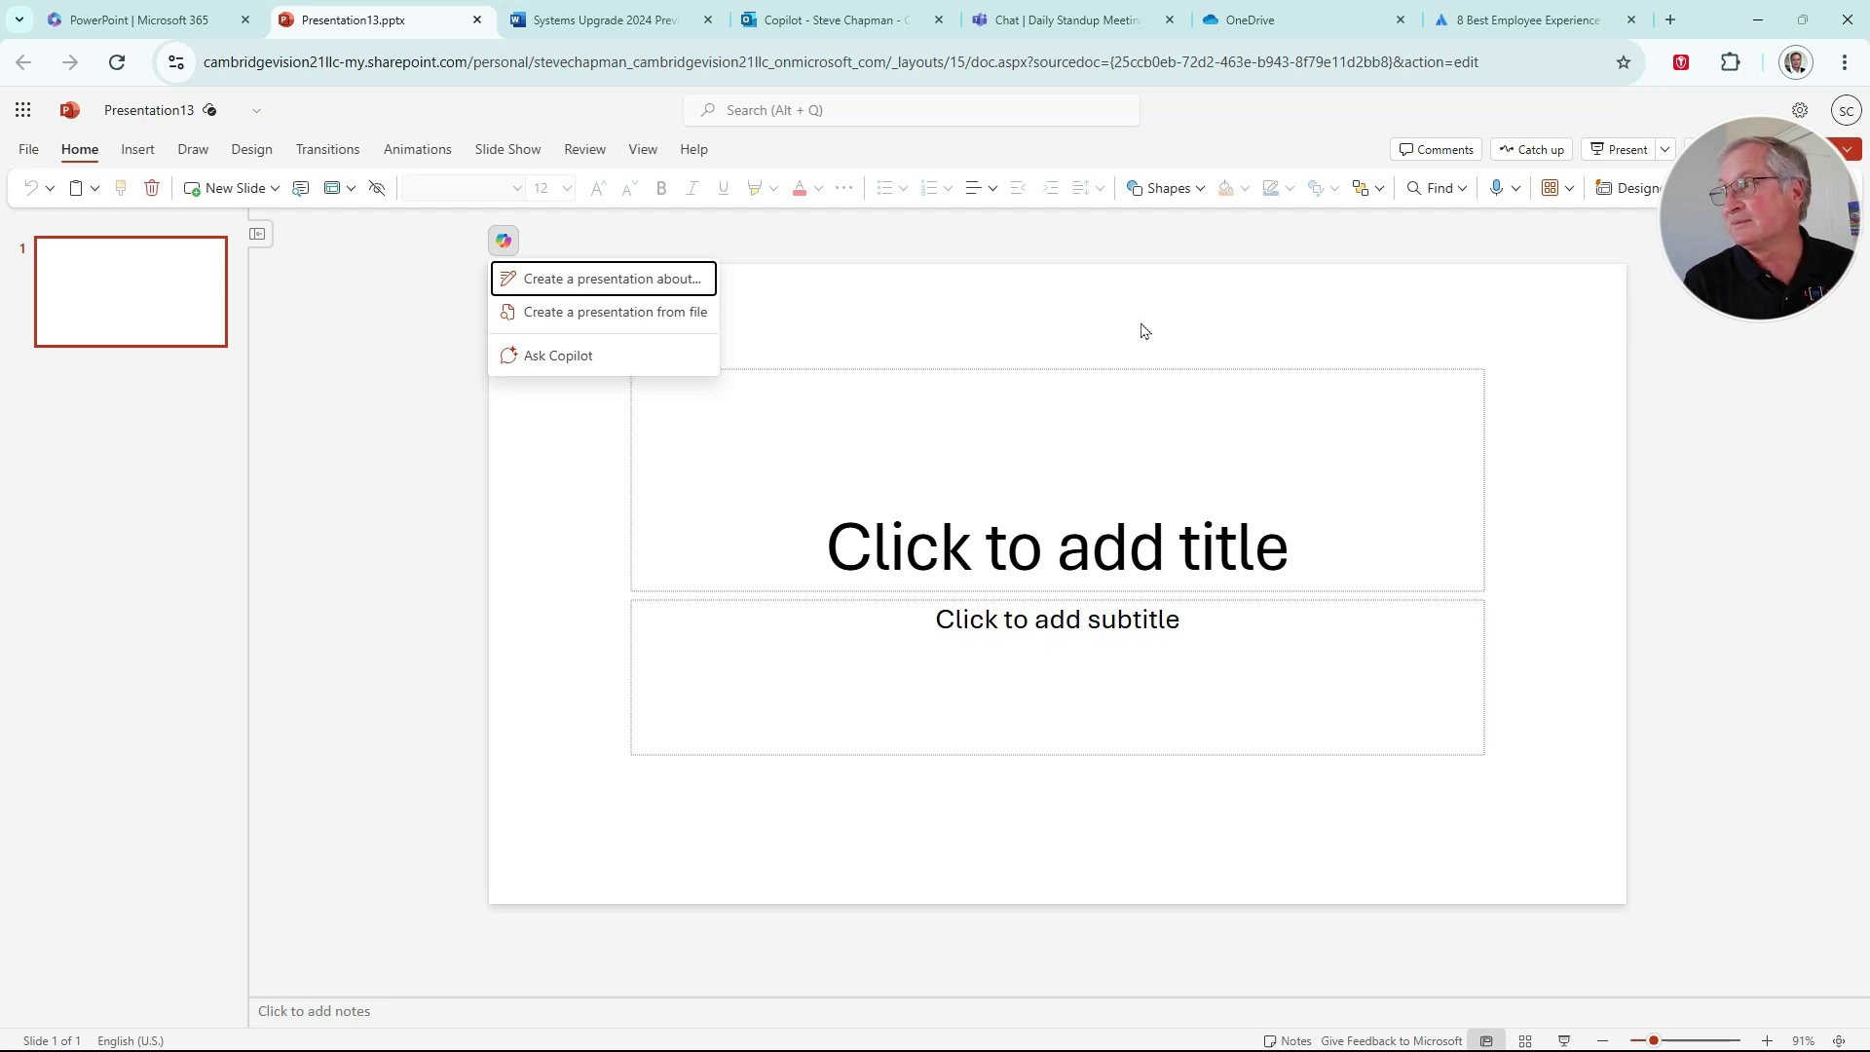
- Have Copilot outline a deck on employee experience software solutions and generate its slides
left_click(634, 278)
type("employee experience software solutions.")
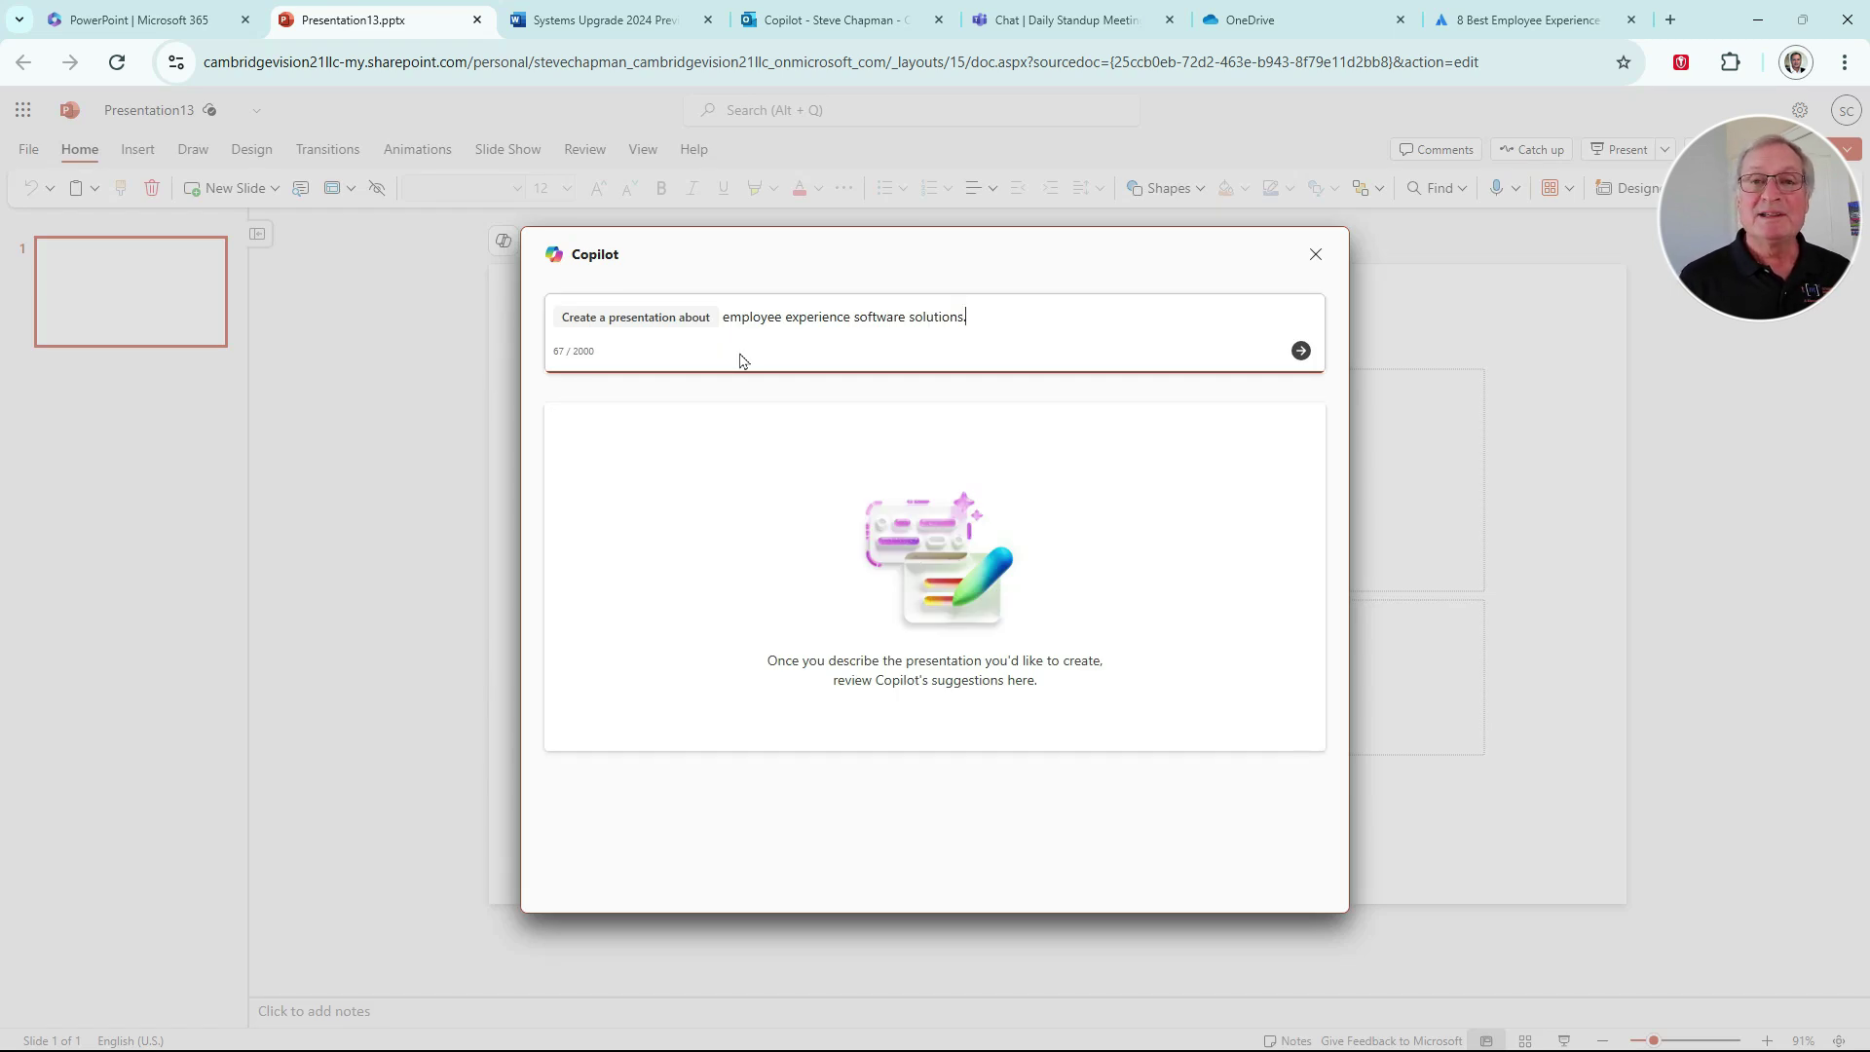
left_click(1299, 350)
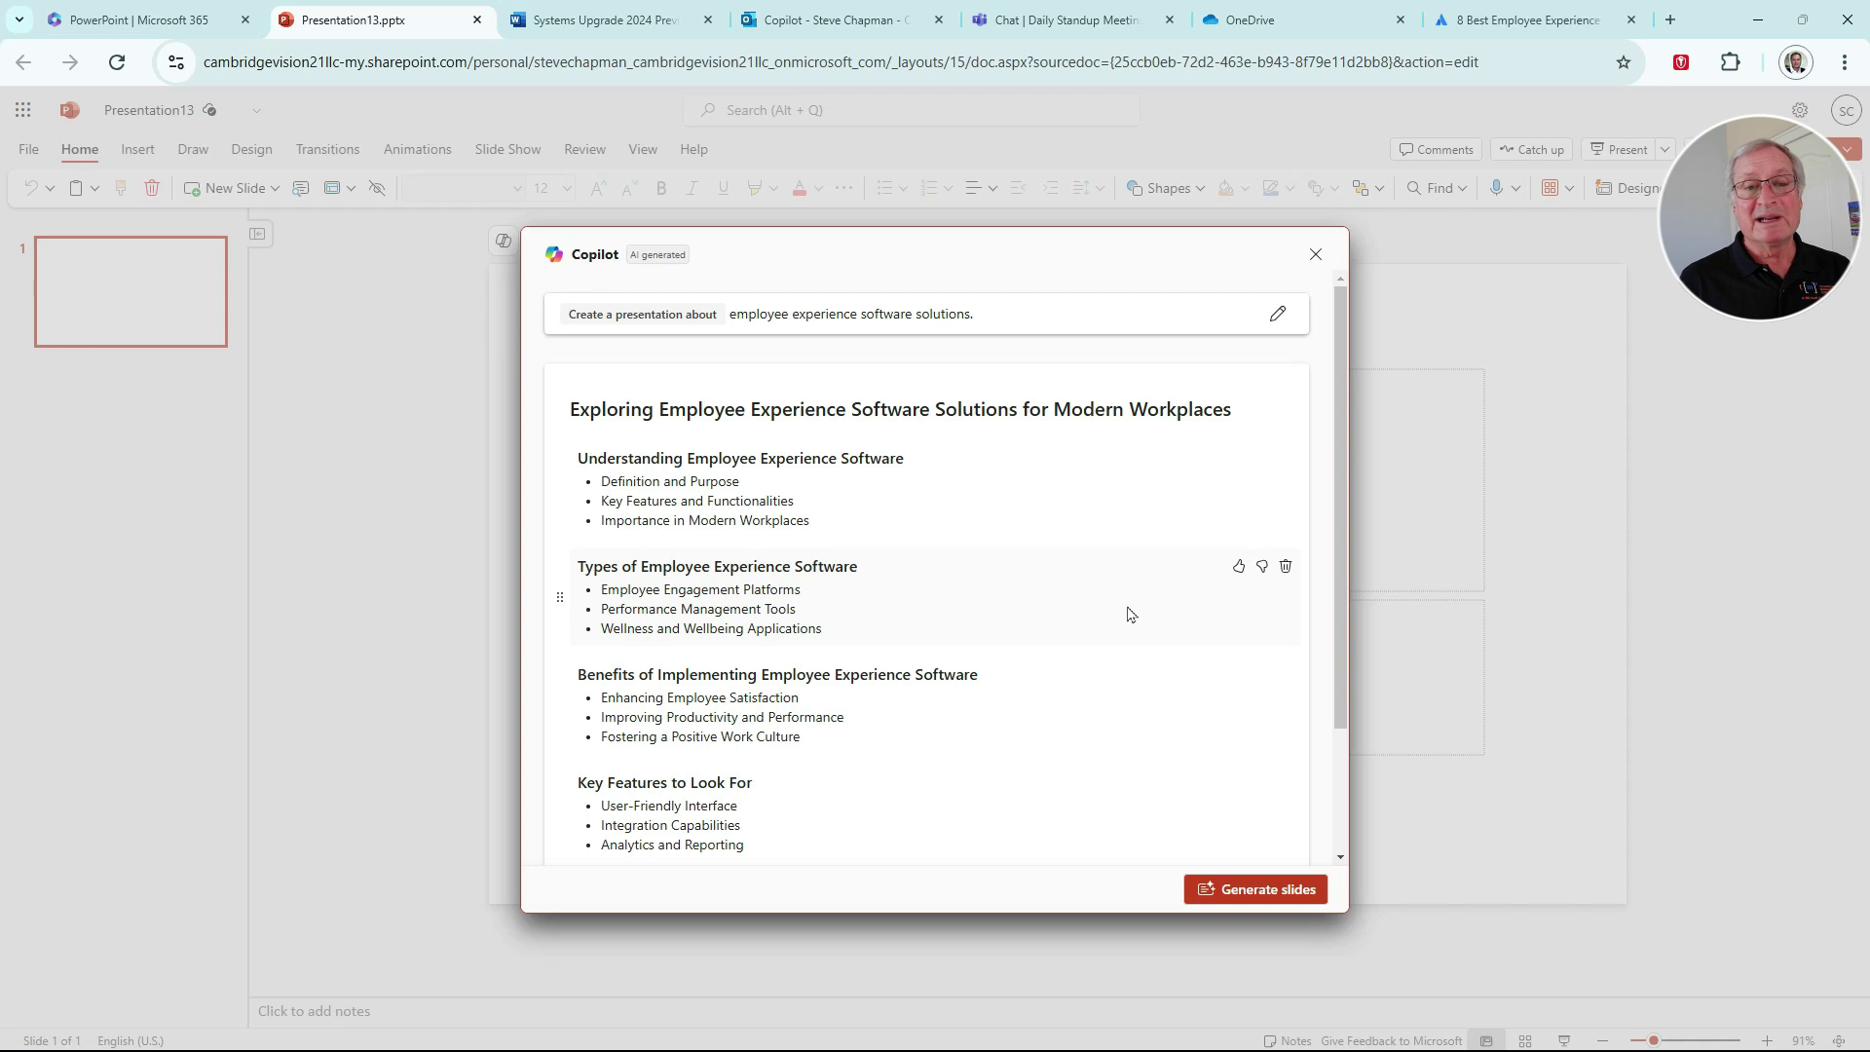
left_click(1270, 888)
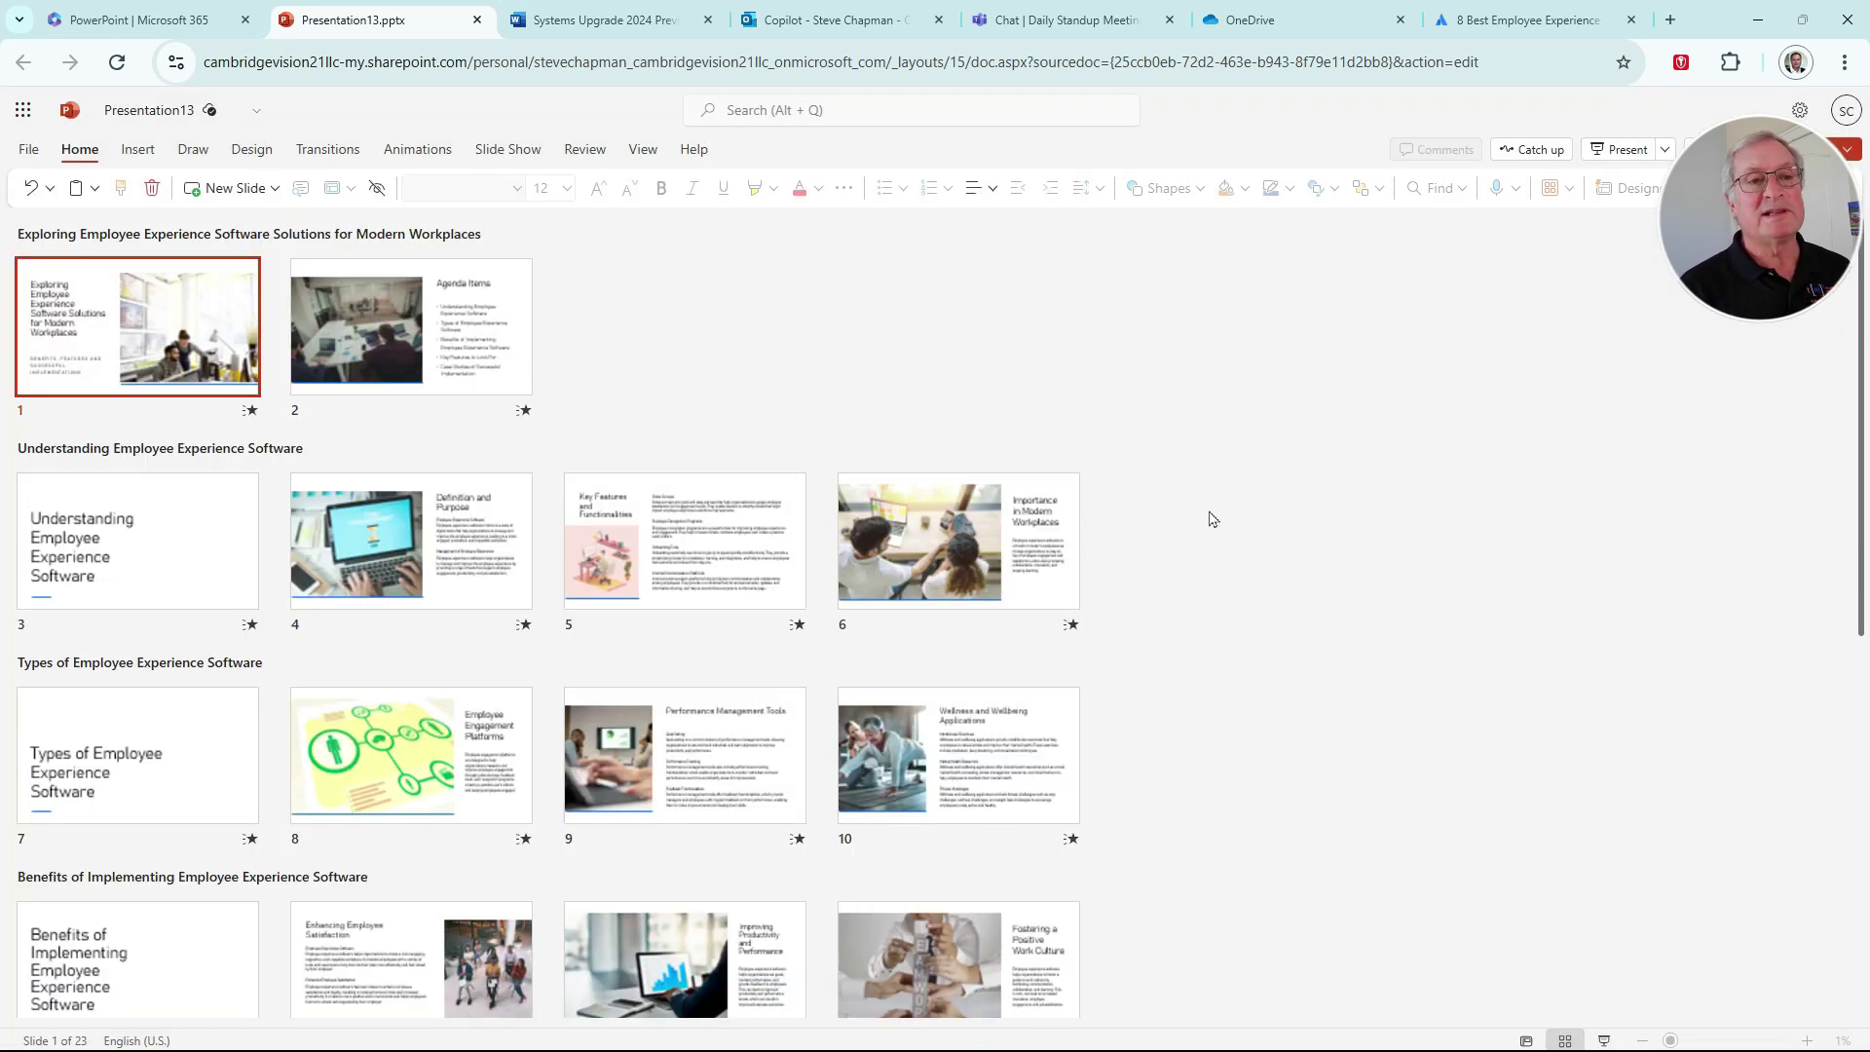
- Add two blank slides after the title slide, then go to Microsoft 365 Copilot chat
left_click(239, 188)
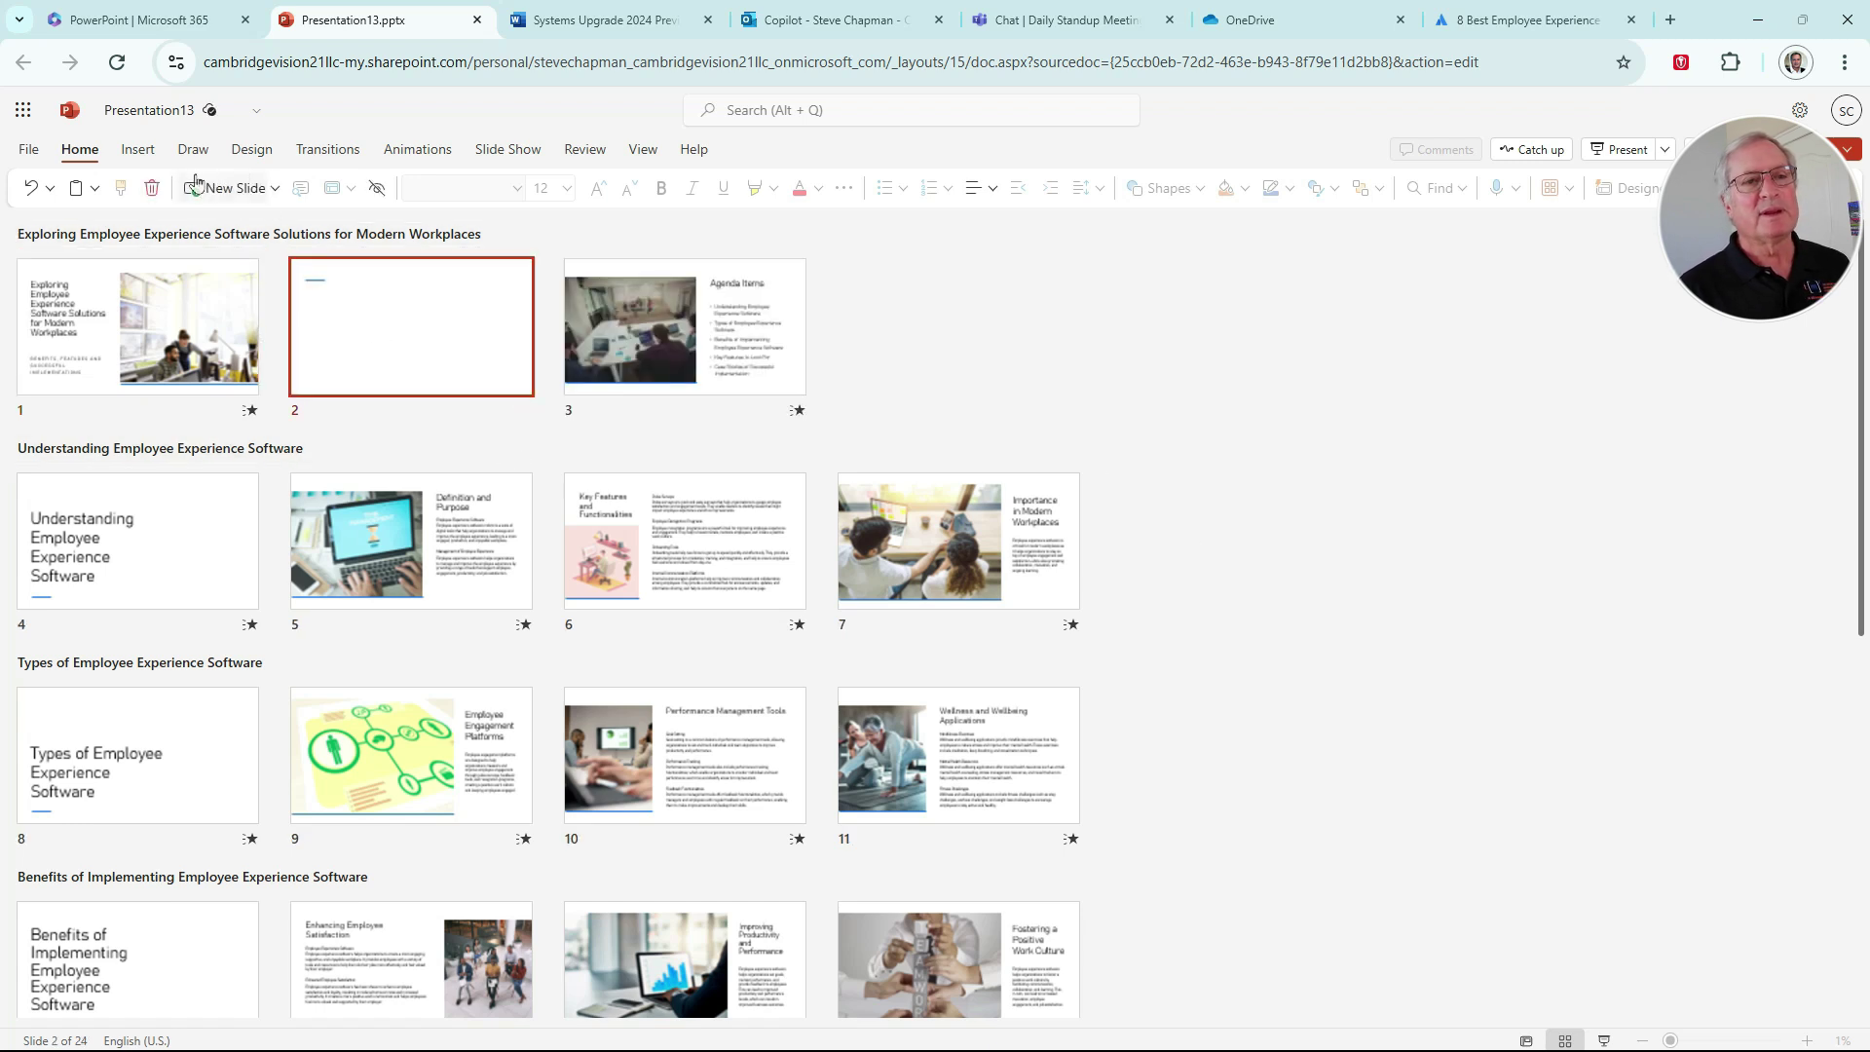
left_click(229, 188)
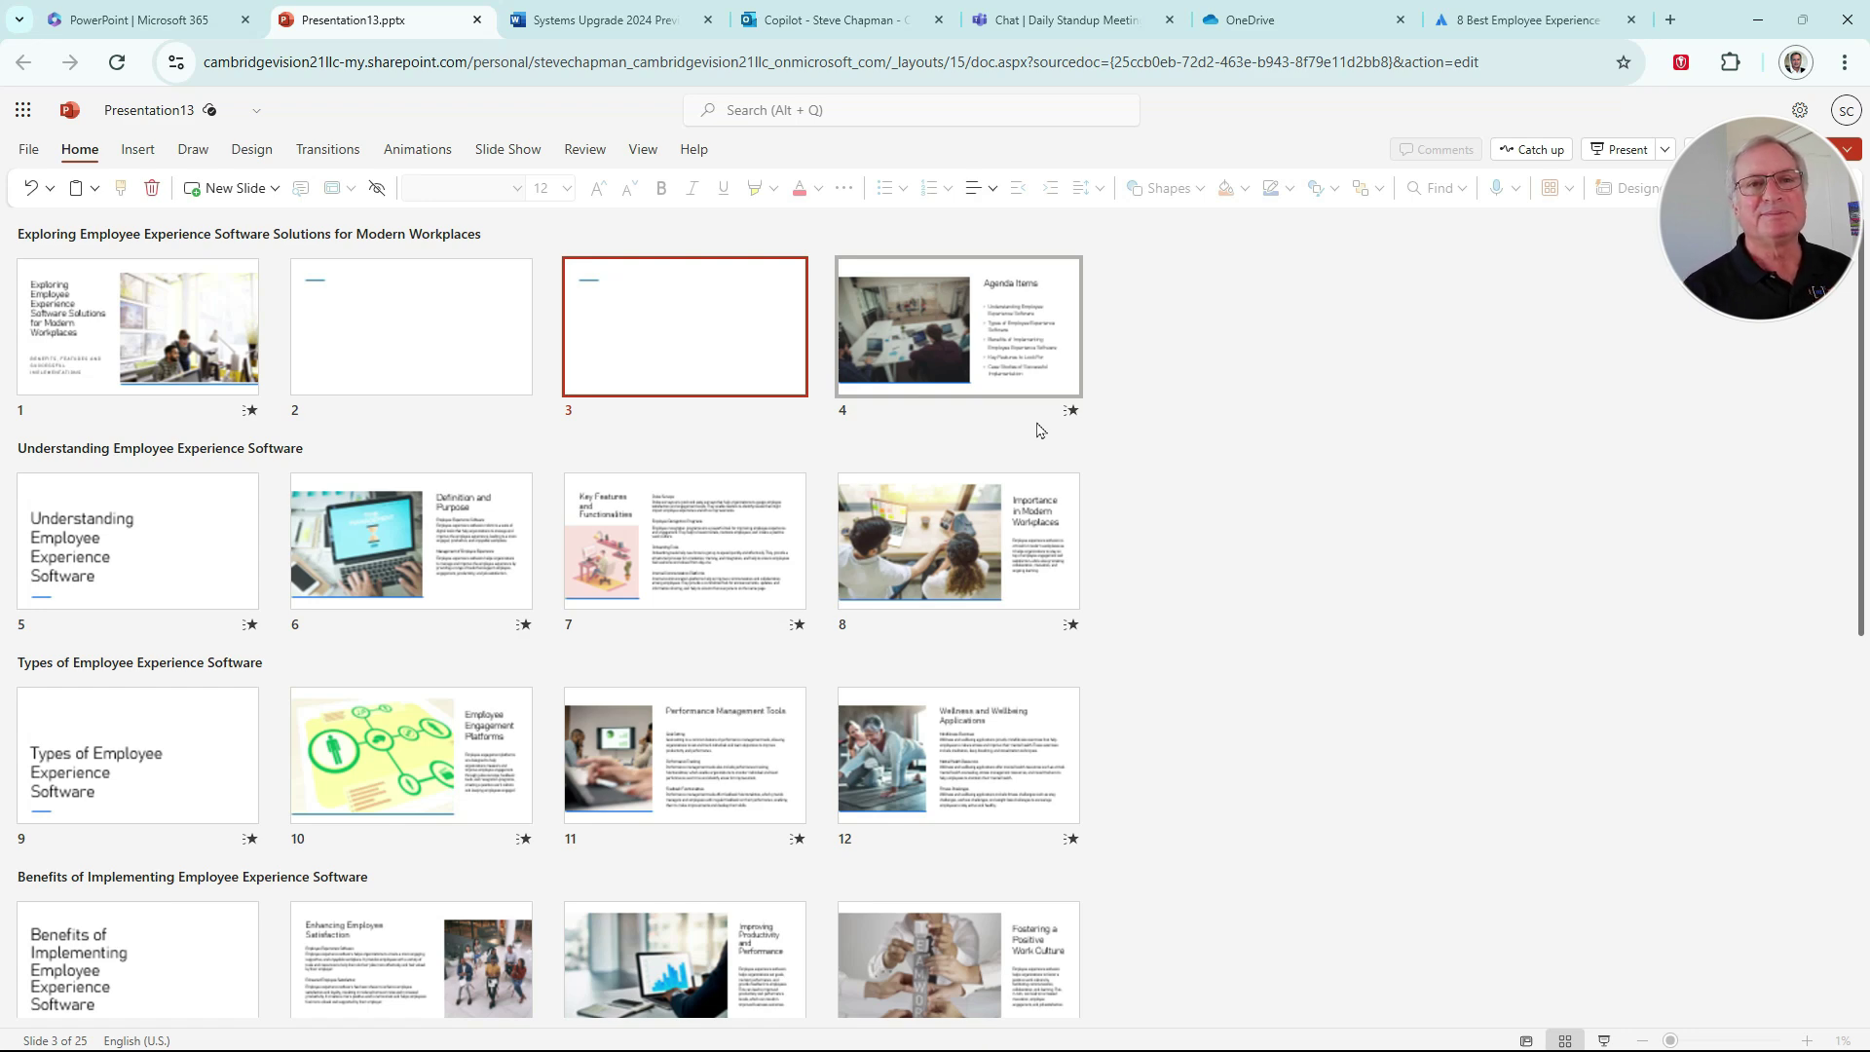
key("ctrl+1")
left_click(32, 443)
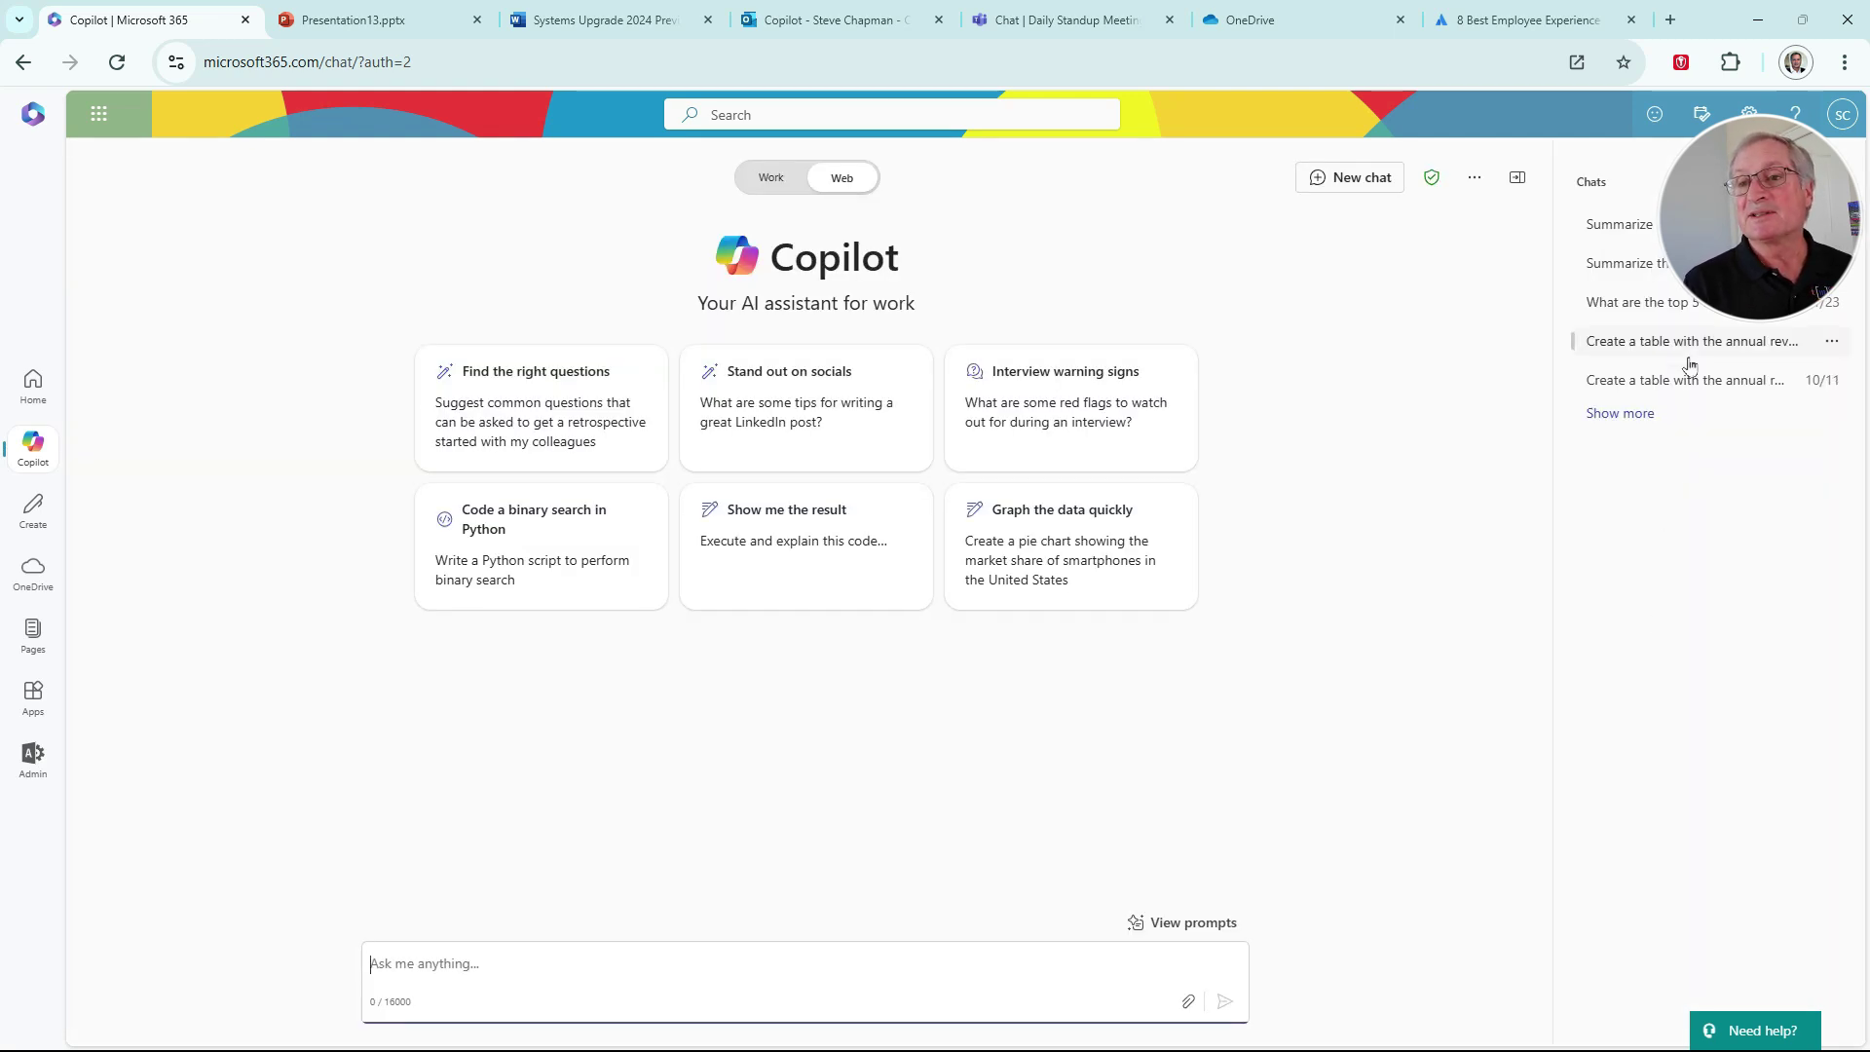
- Reopen the earlier summarize chat, copy the Firstup people-teams summary and return to Presentation13
left_click(1641, 265)
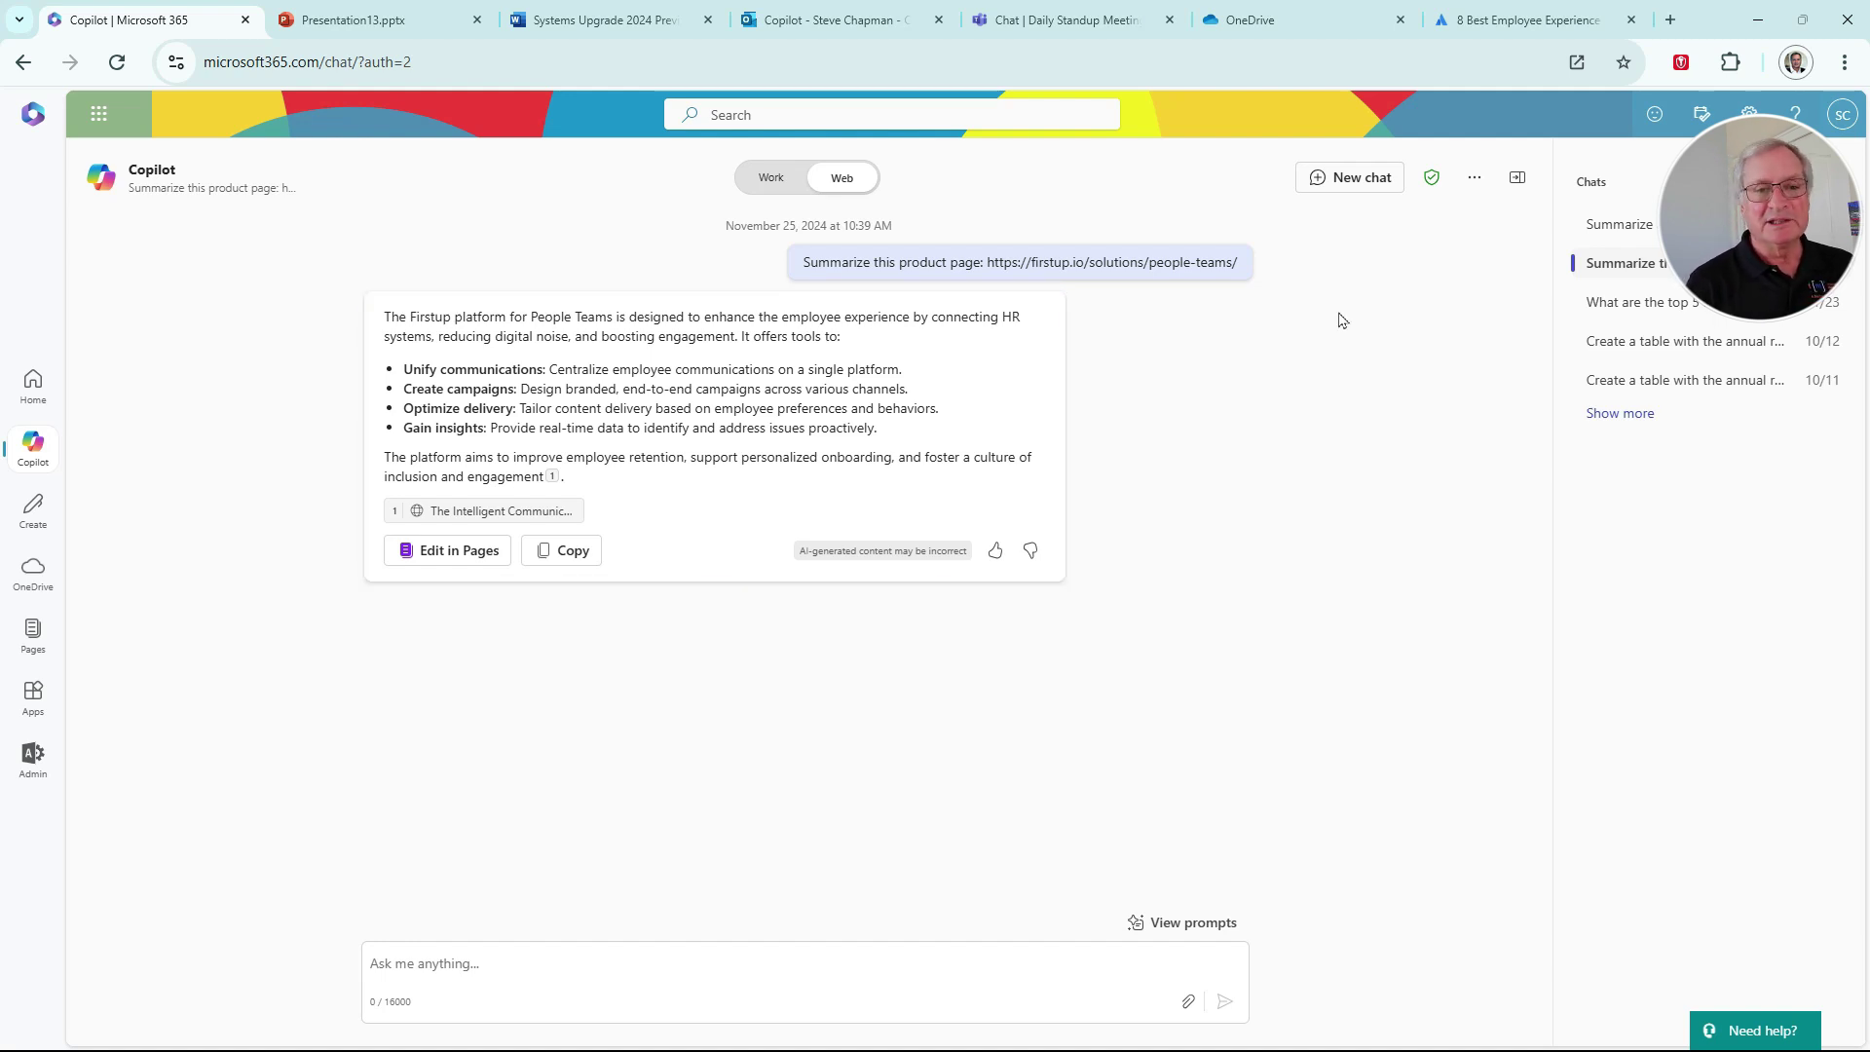
left_click(570, 552)
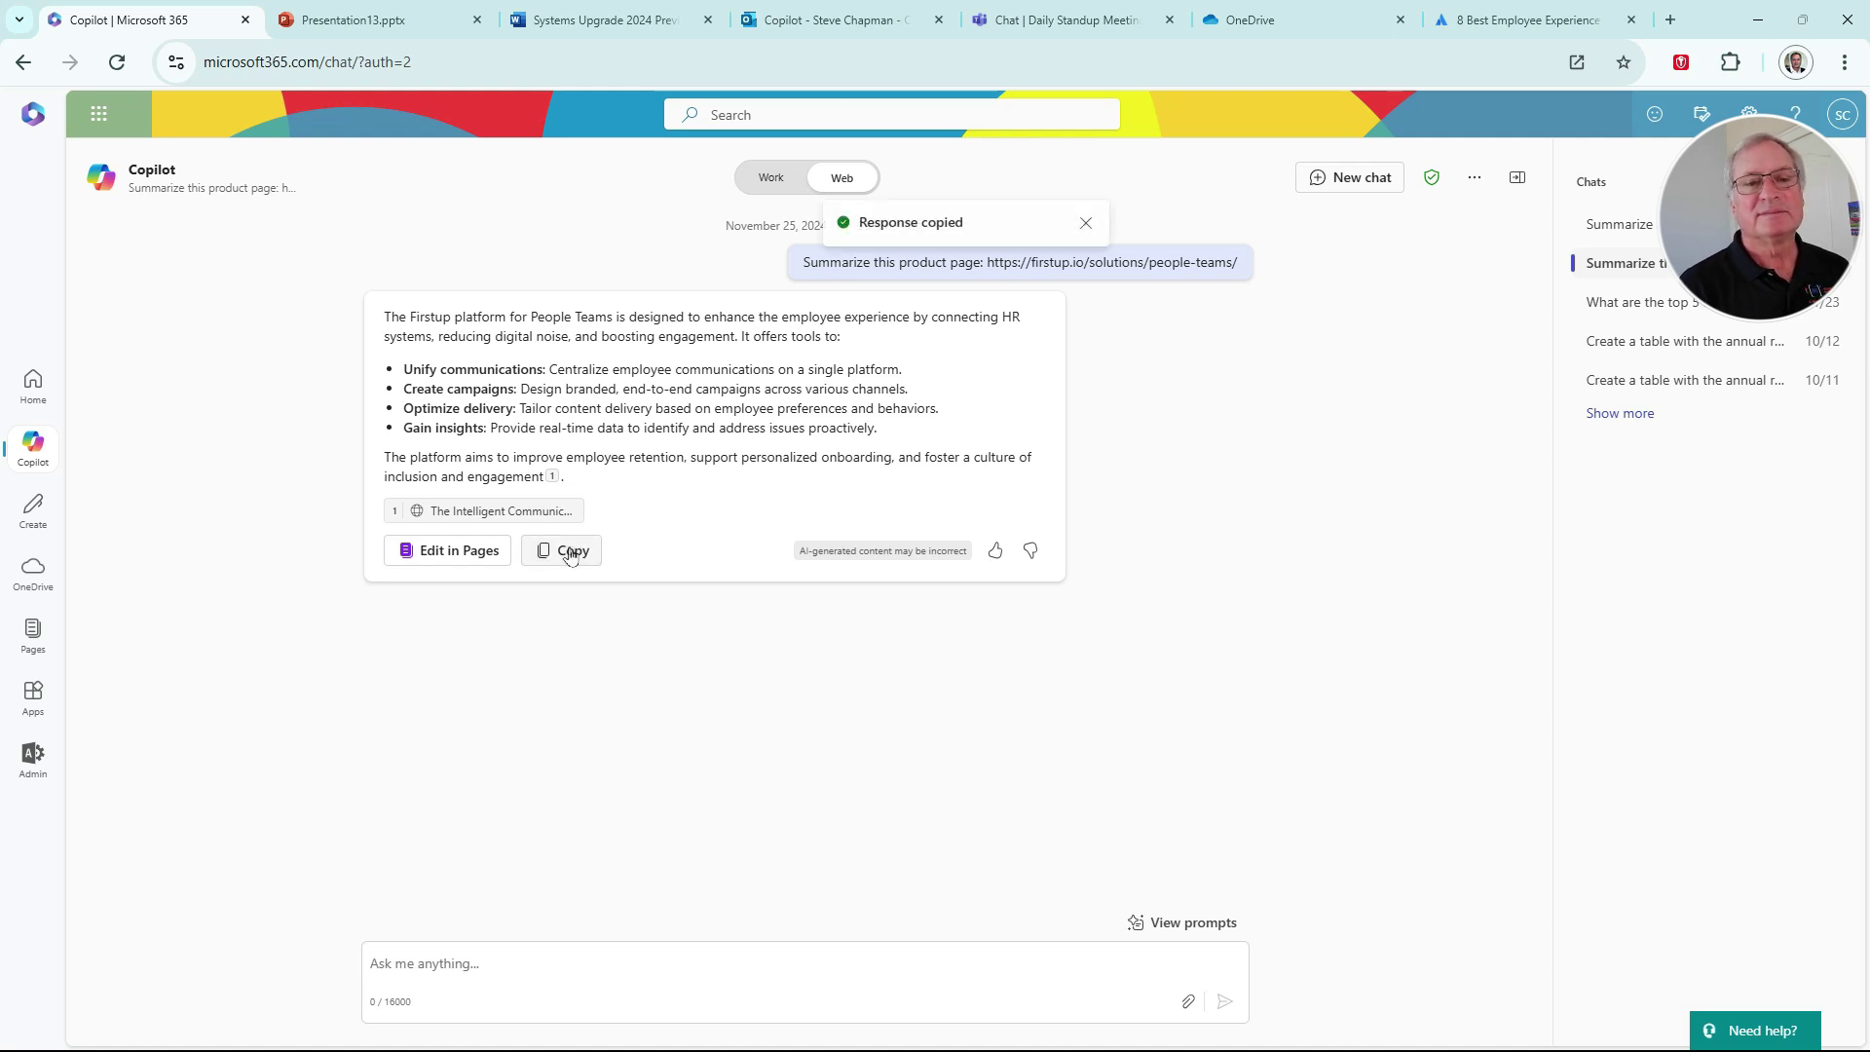
left_click(352, 19)
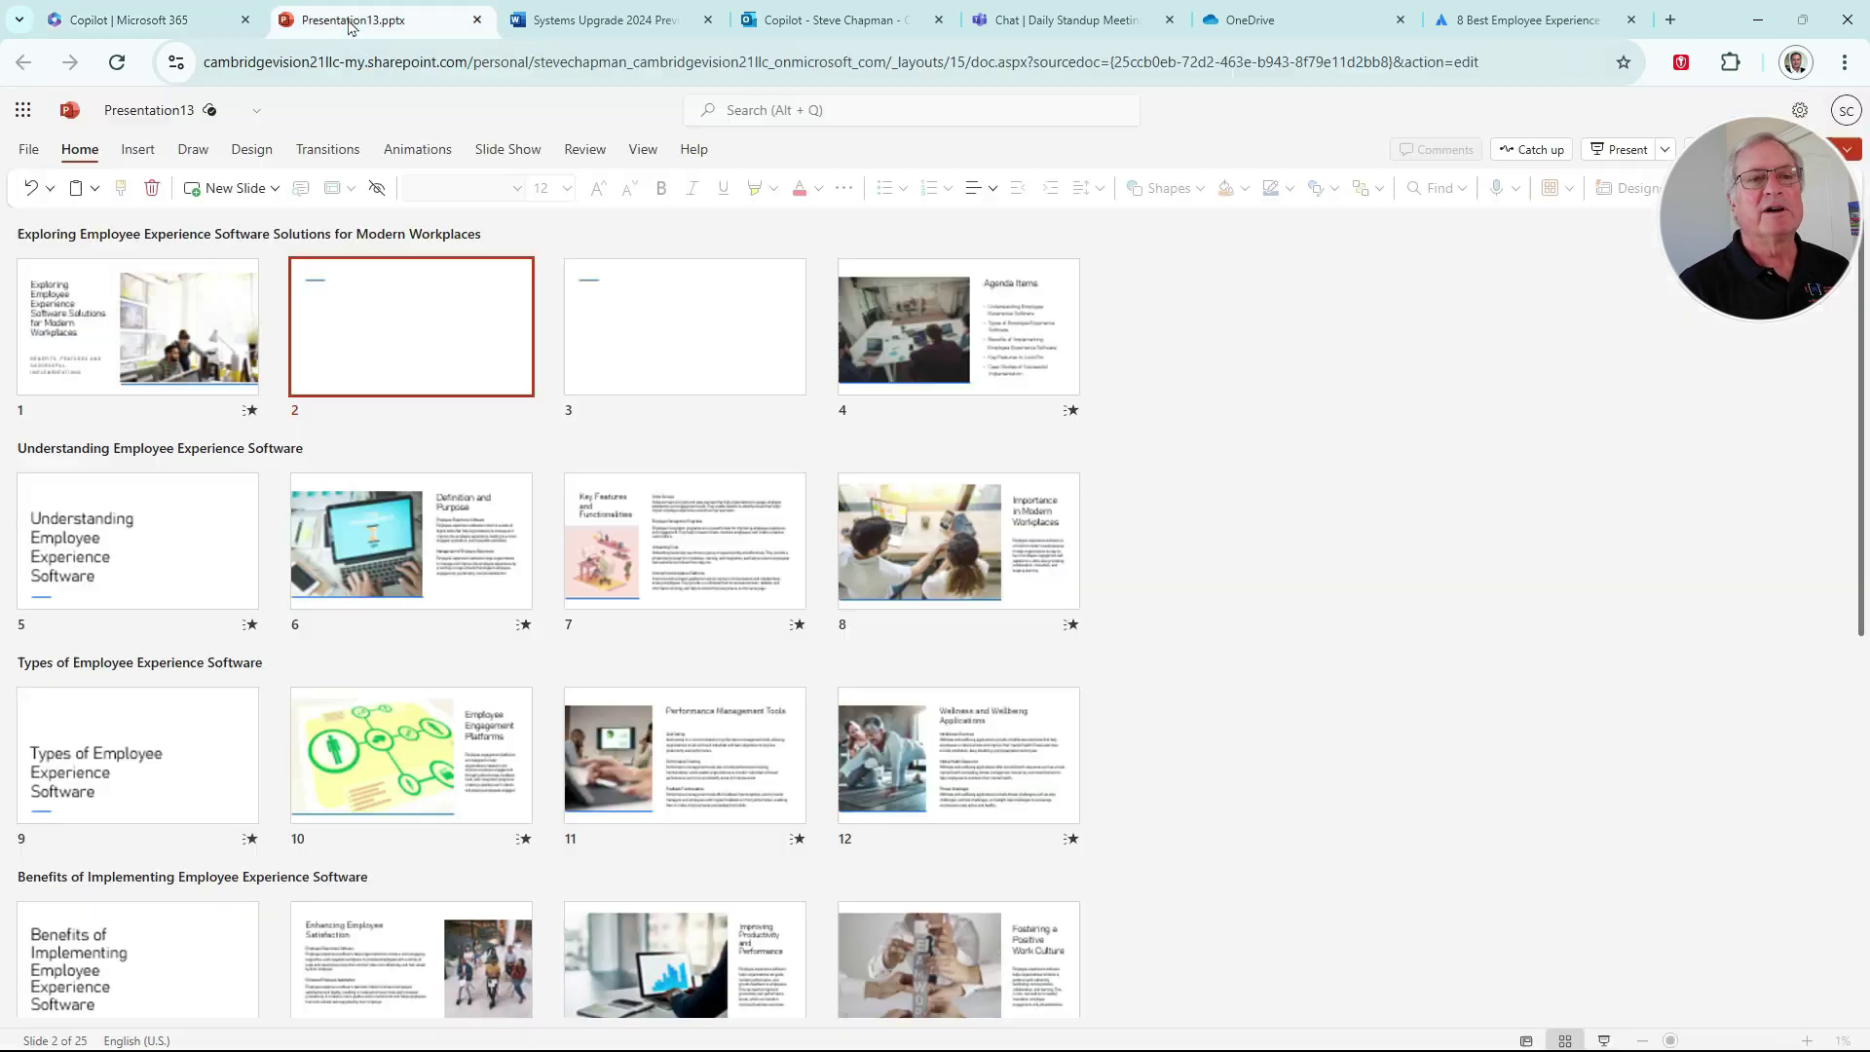
- Paste the Firstup summary into slide 2's body, then select the empty slide 3
double_click(340, 308)
left_click(1178, 808)
key("ctrl+v")
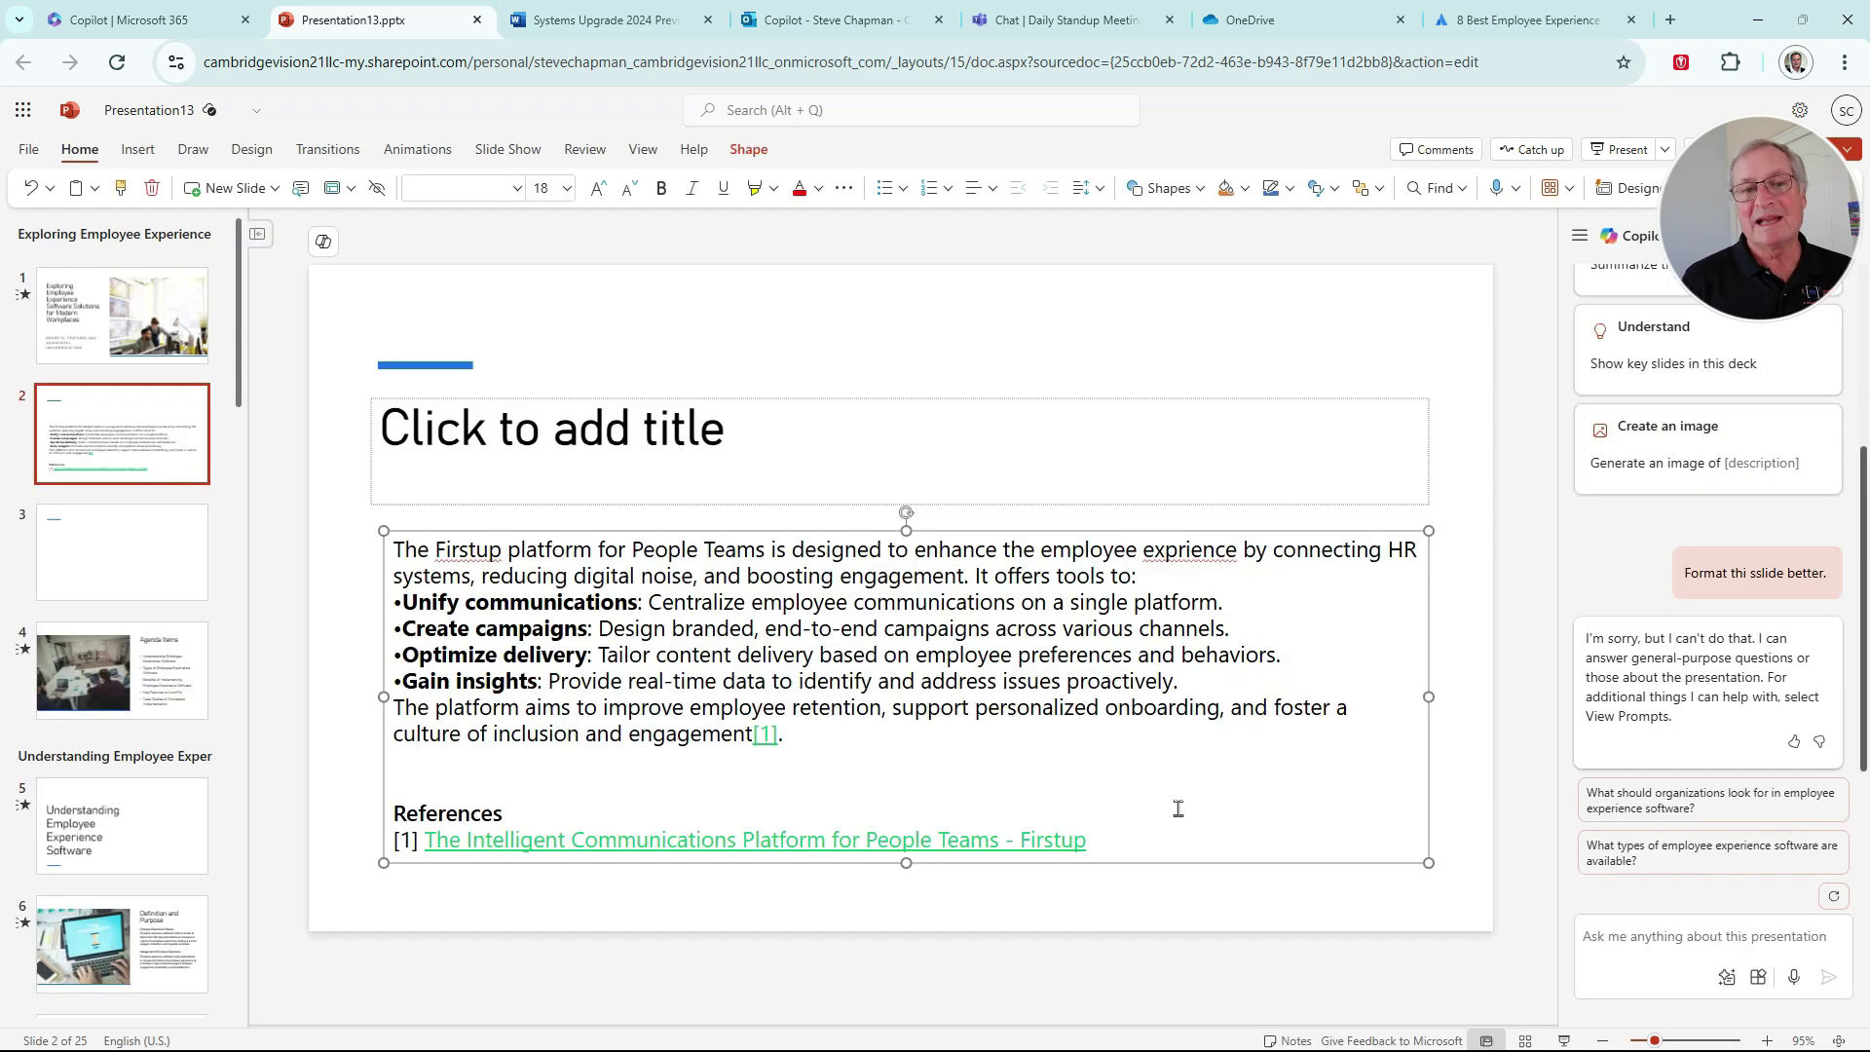
left_click(141, 555)
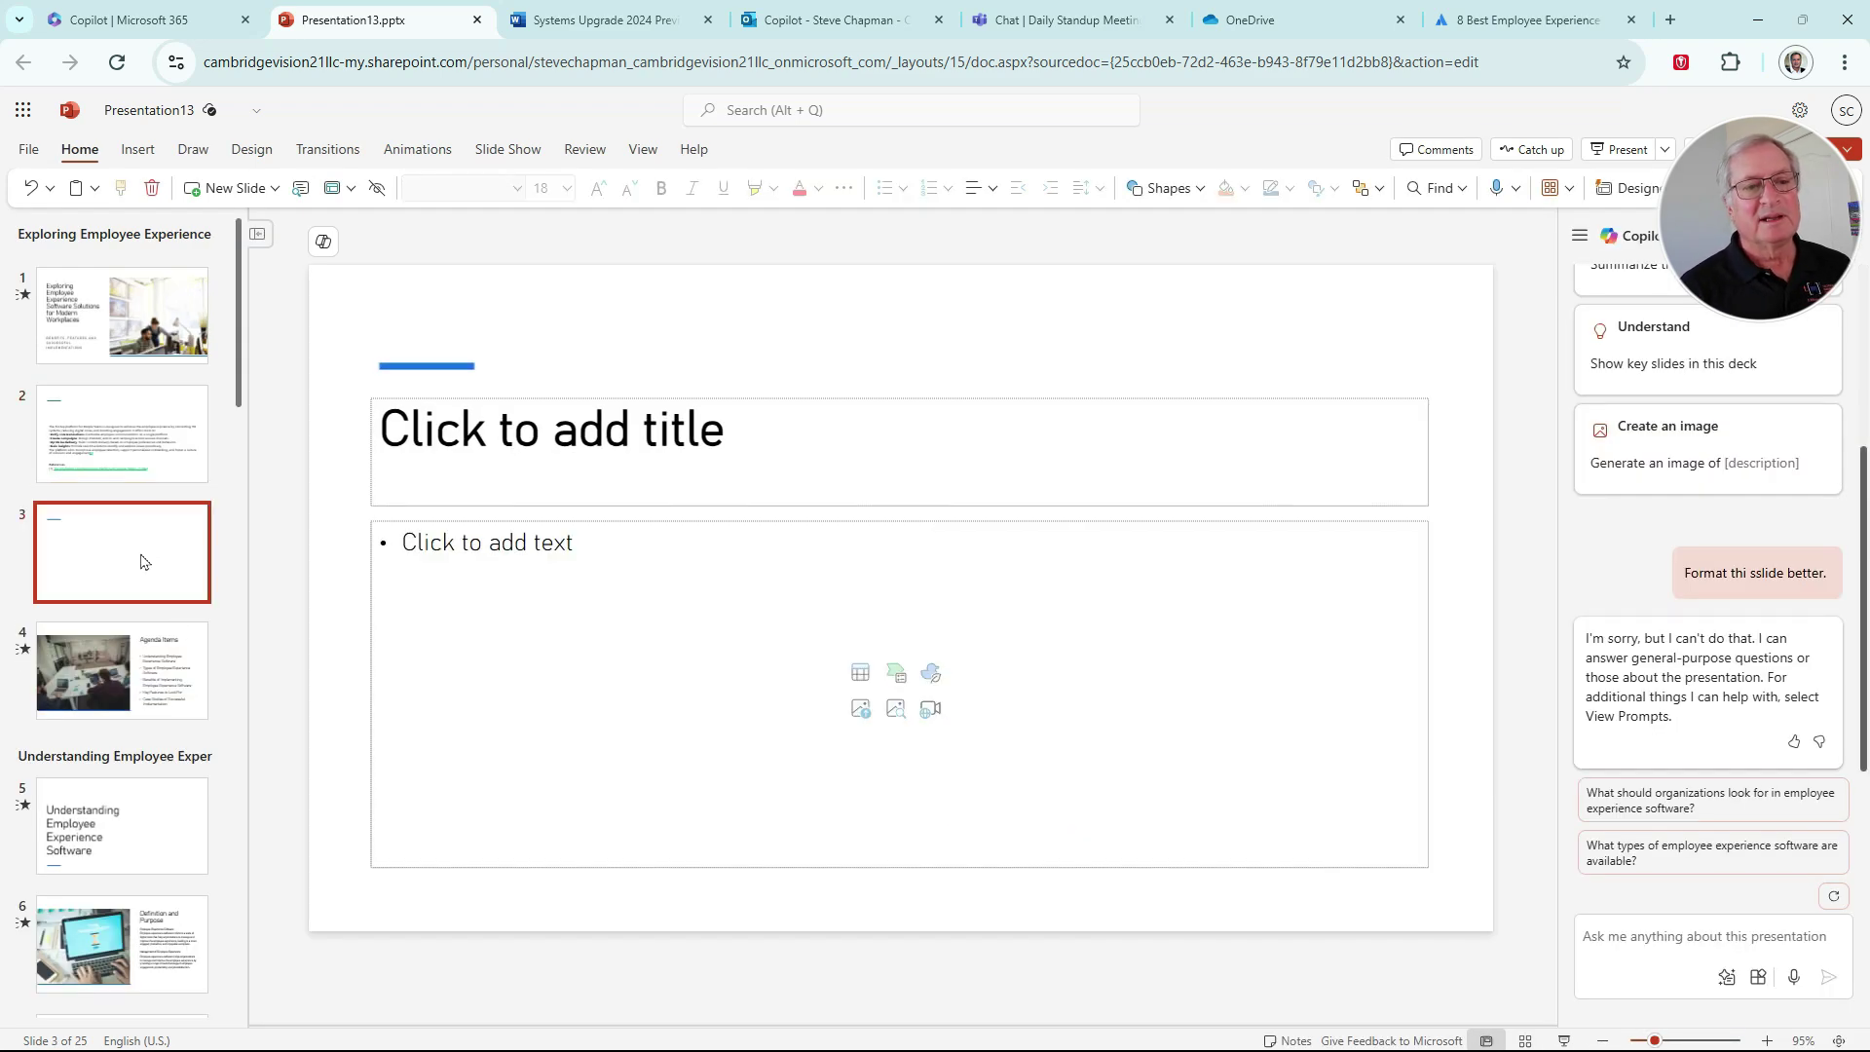
left_click(1493, 24)
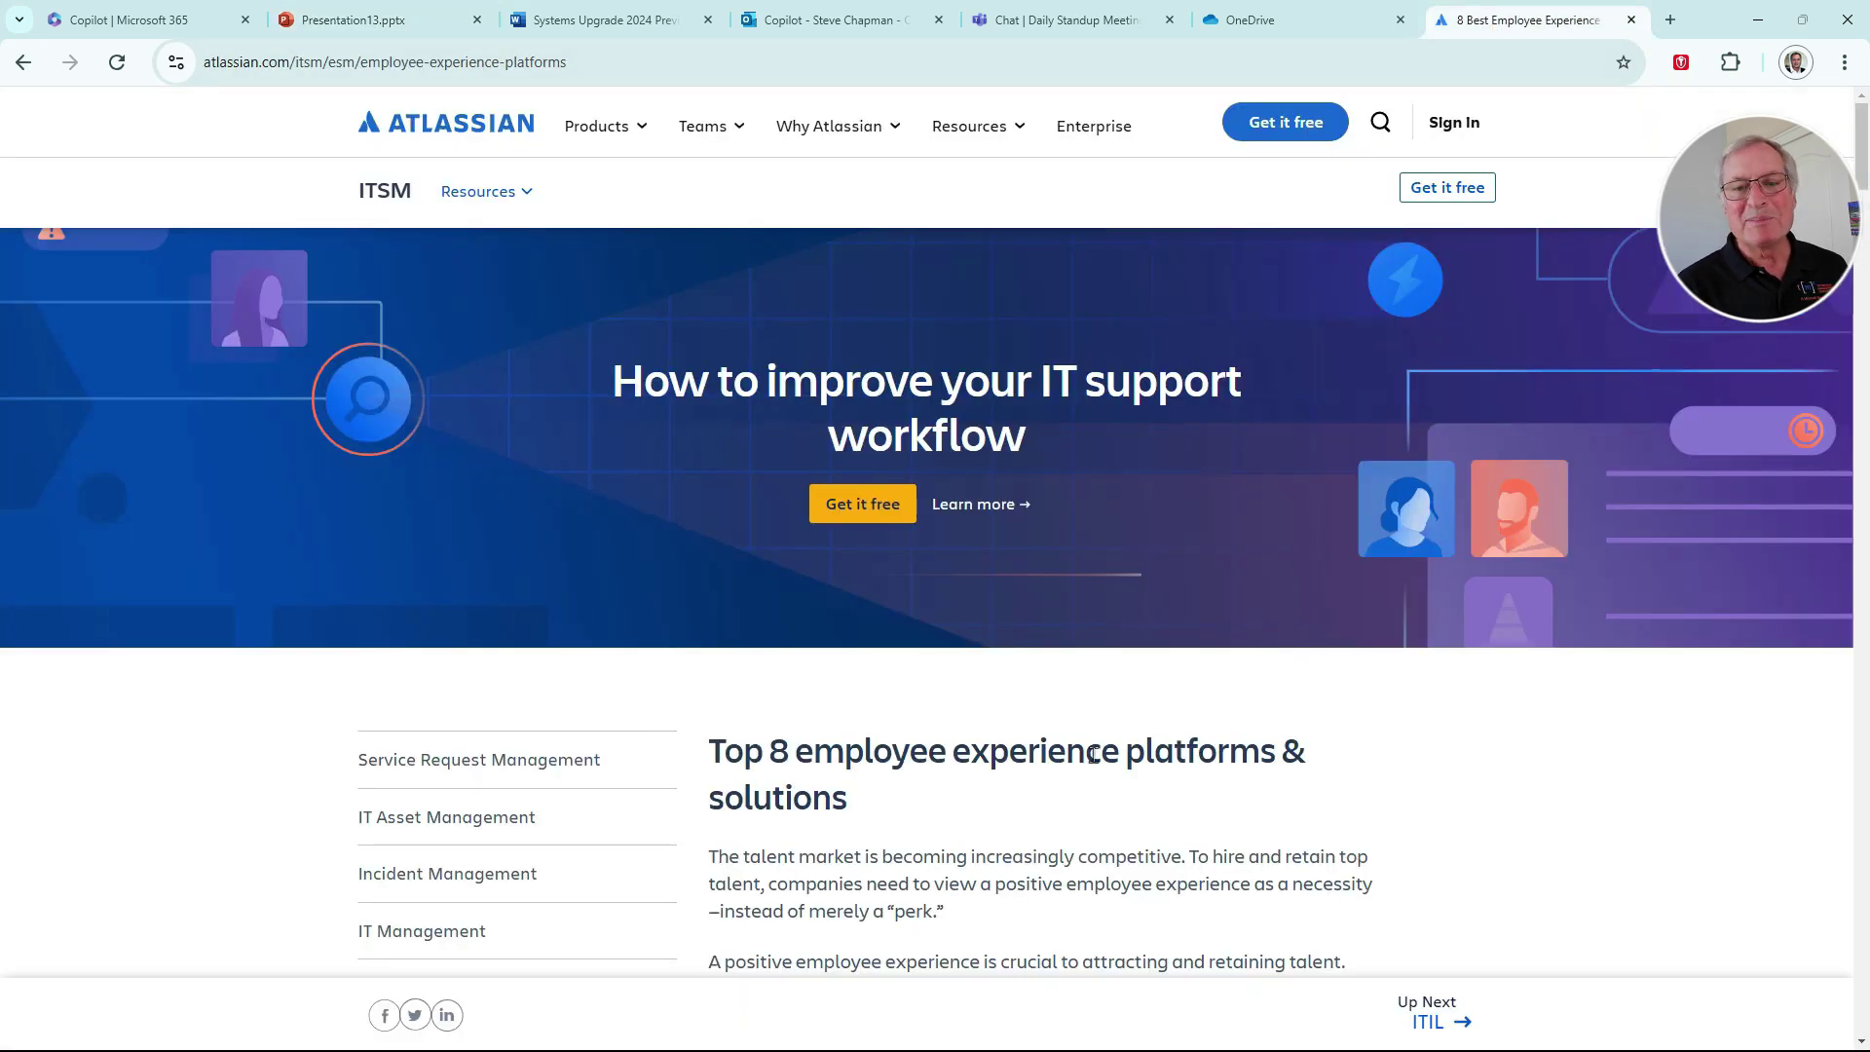
- Copy the URL of Atlassian's top 8 employee experience platforms article
scroll(1092, 761, "down", 3)
scroll(1092, 760, "down", 2)
scroll(1092, 761, "up", 5)
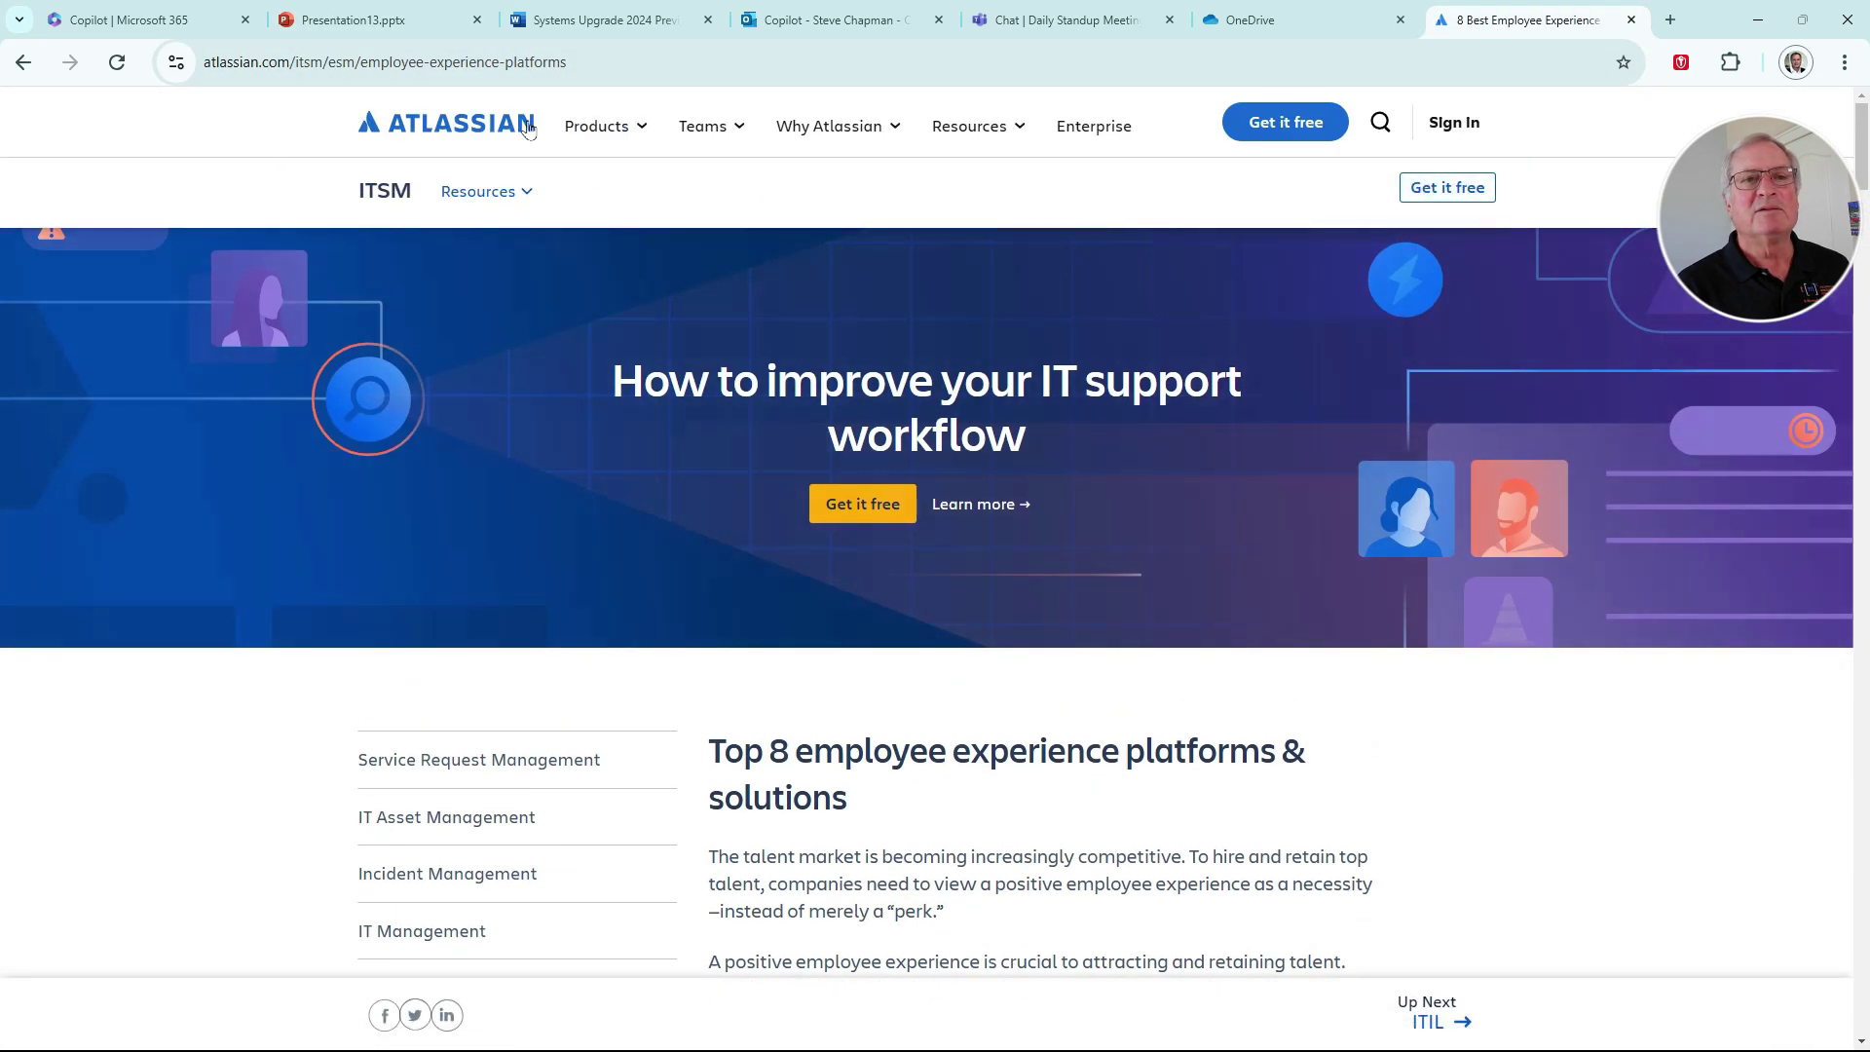
left_click(499, 64)
mouse_move(804, 117)
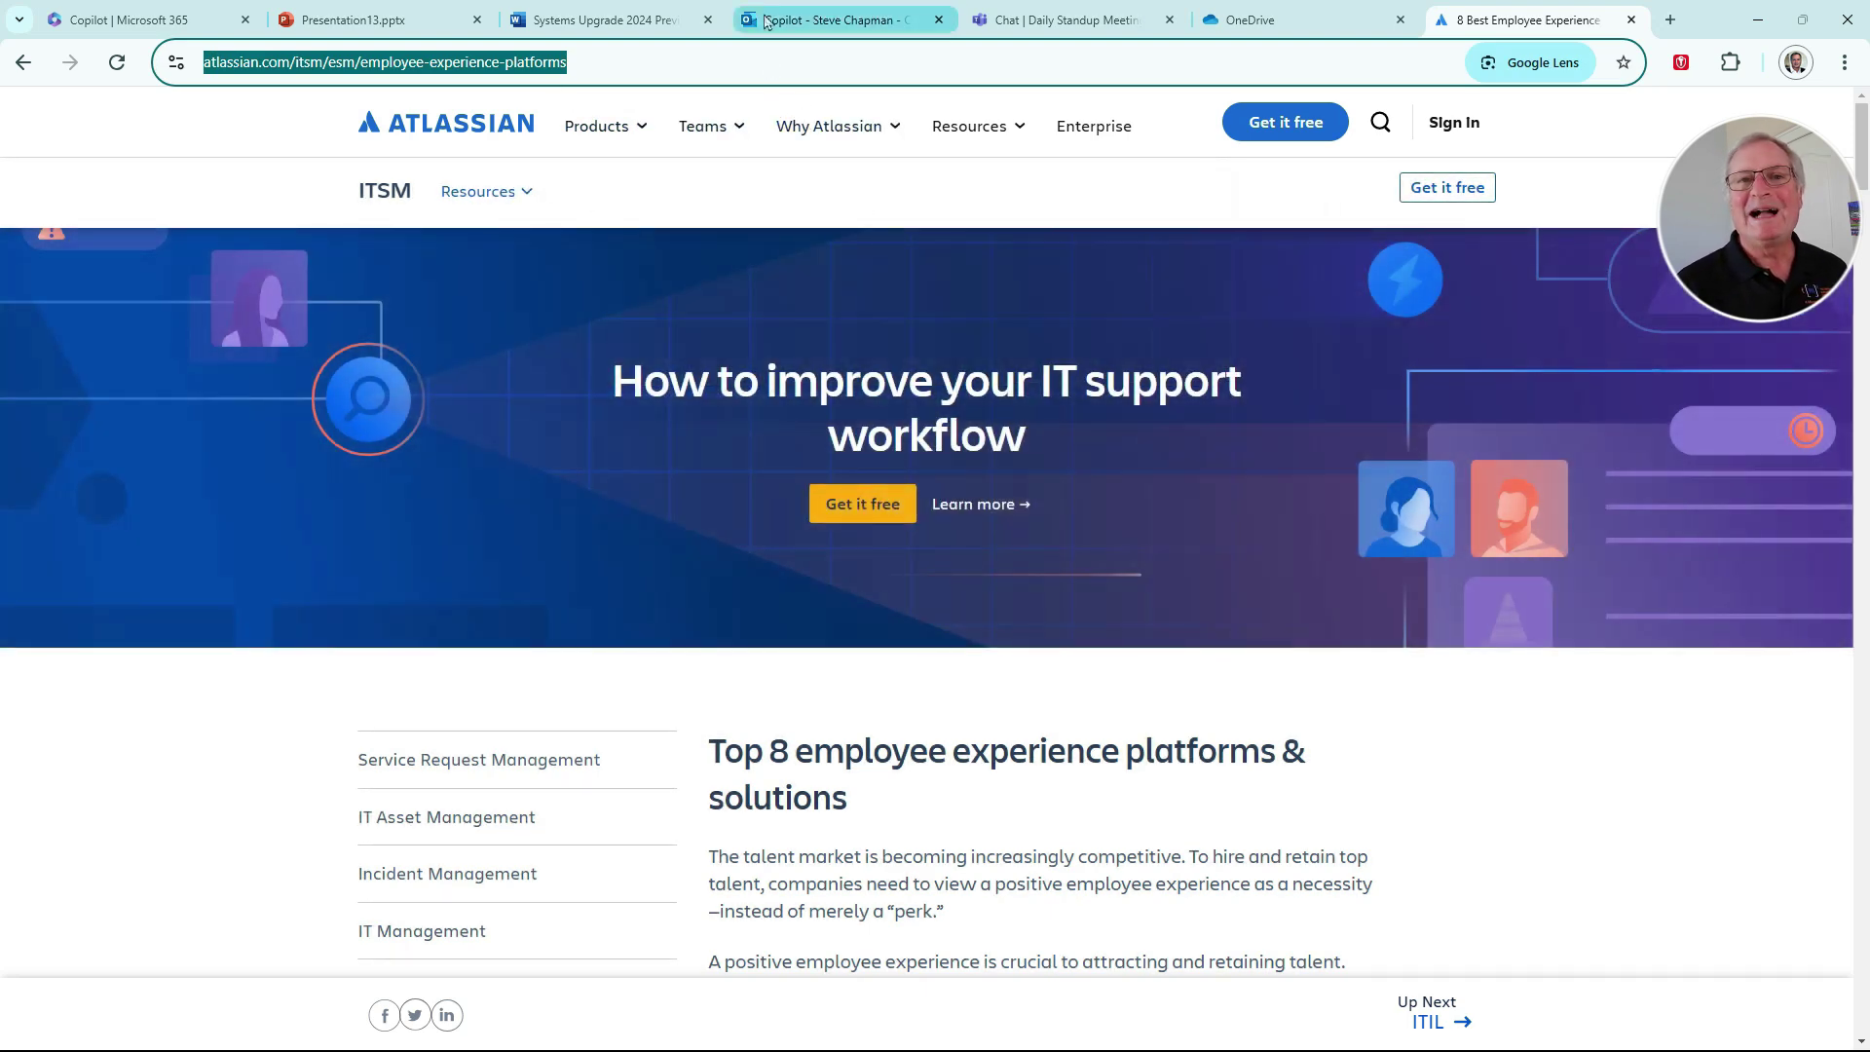
mouse_move(766, 21)
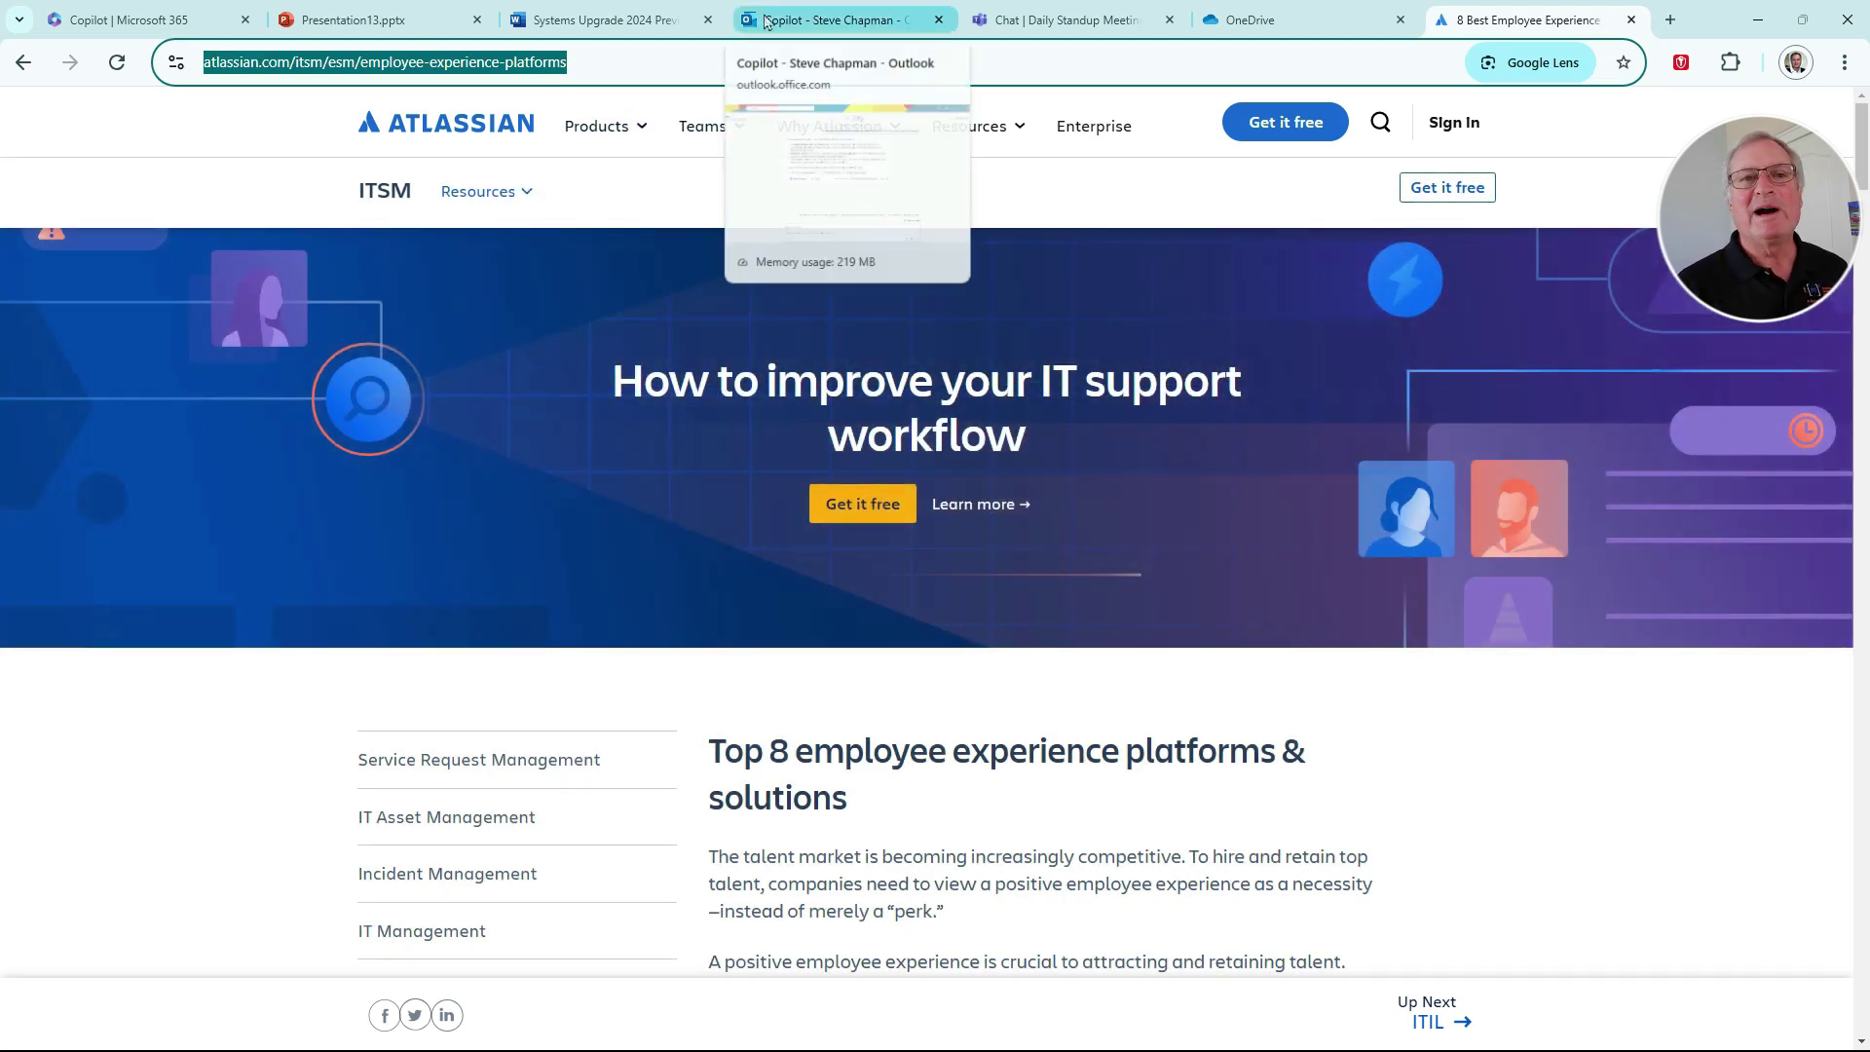
- Ask Copilot 'Summarize this product page:' with the pasted Atlassian article URL
left_click(146, 19)
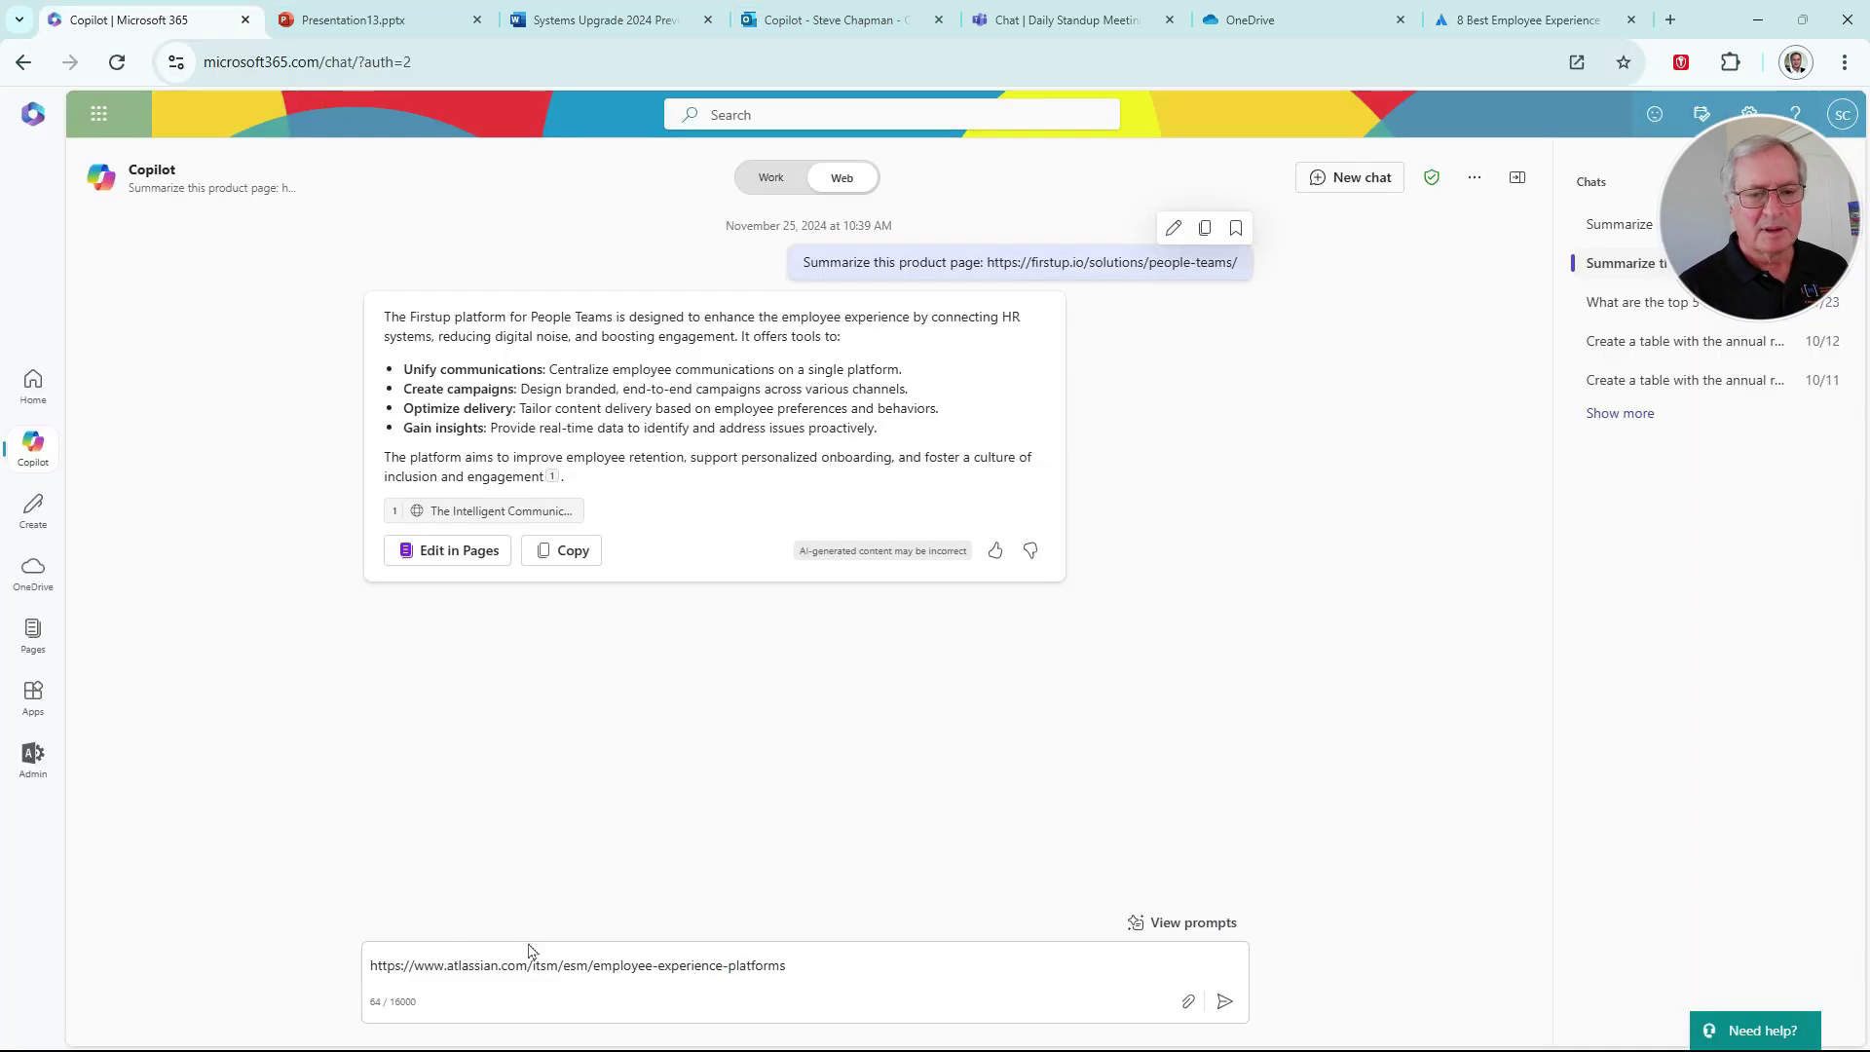
left_click(372, 966)
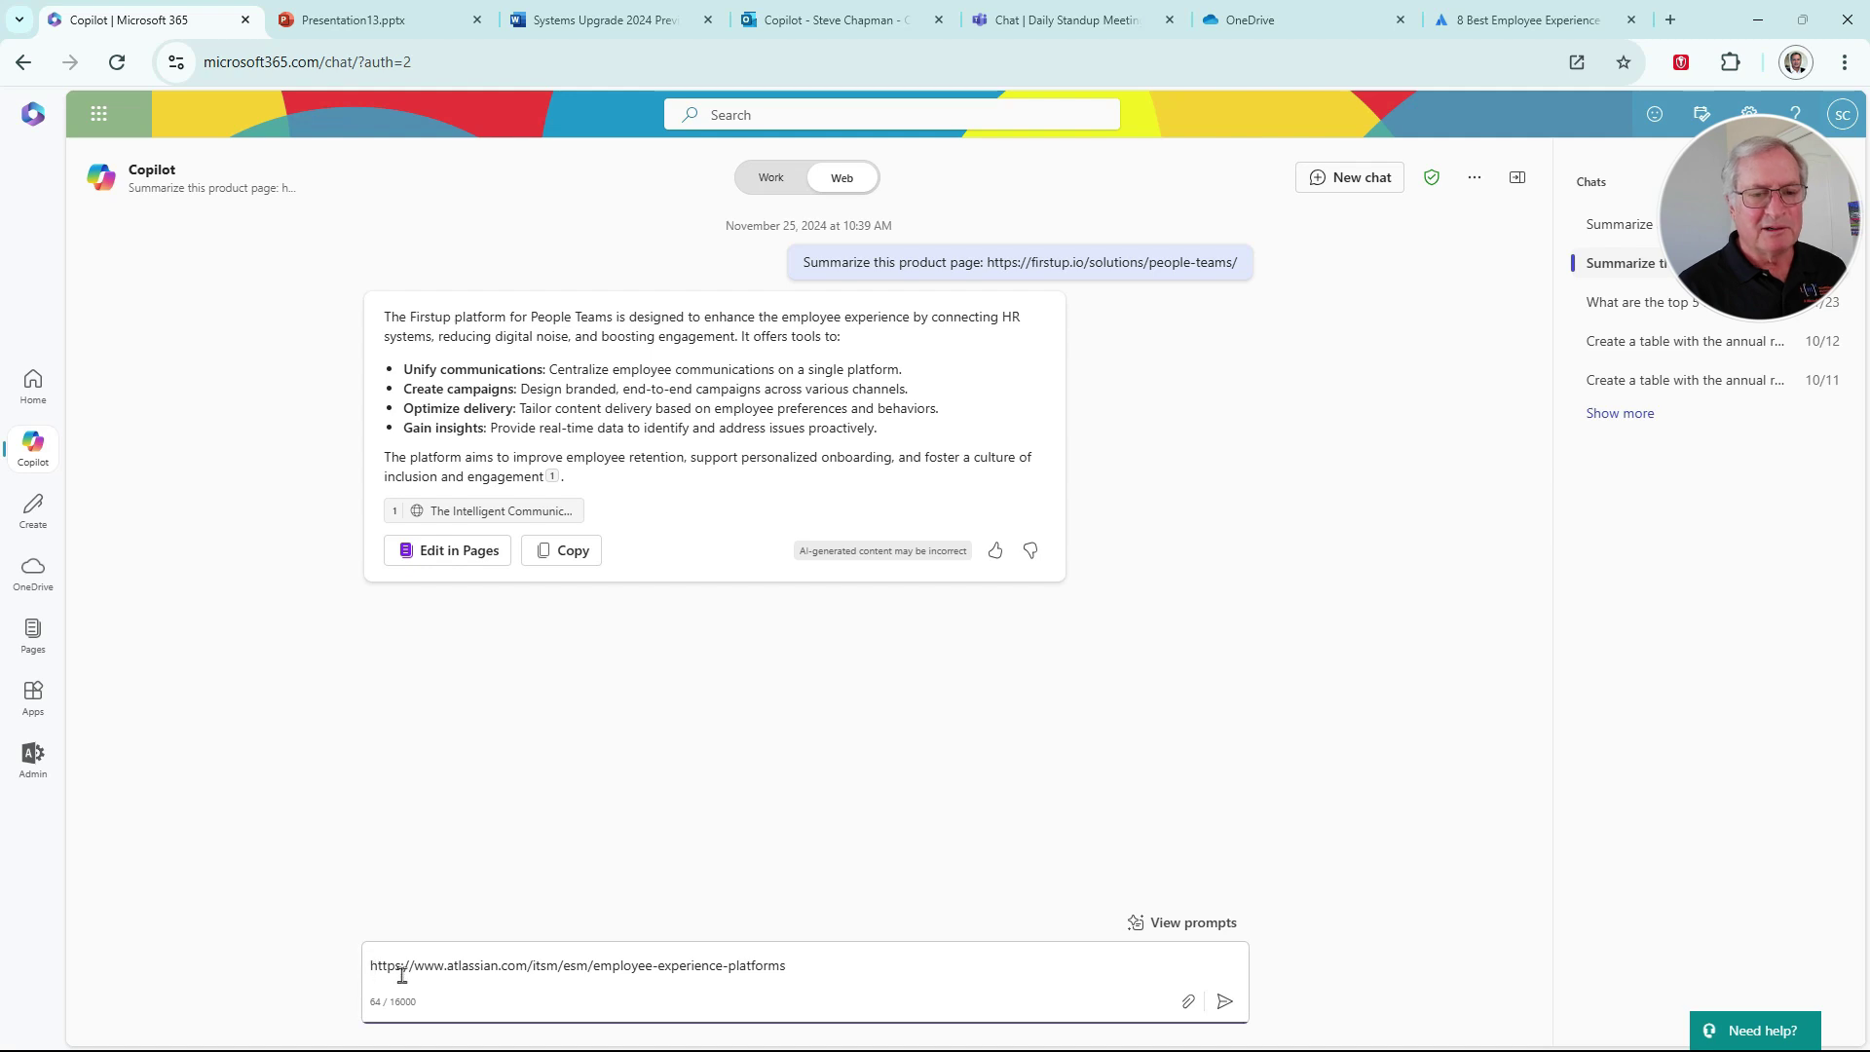
type("Summarize this product page:")
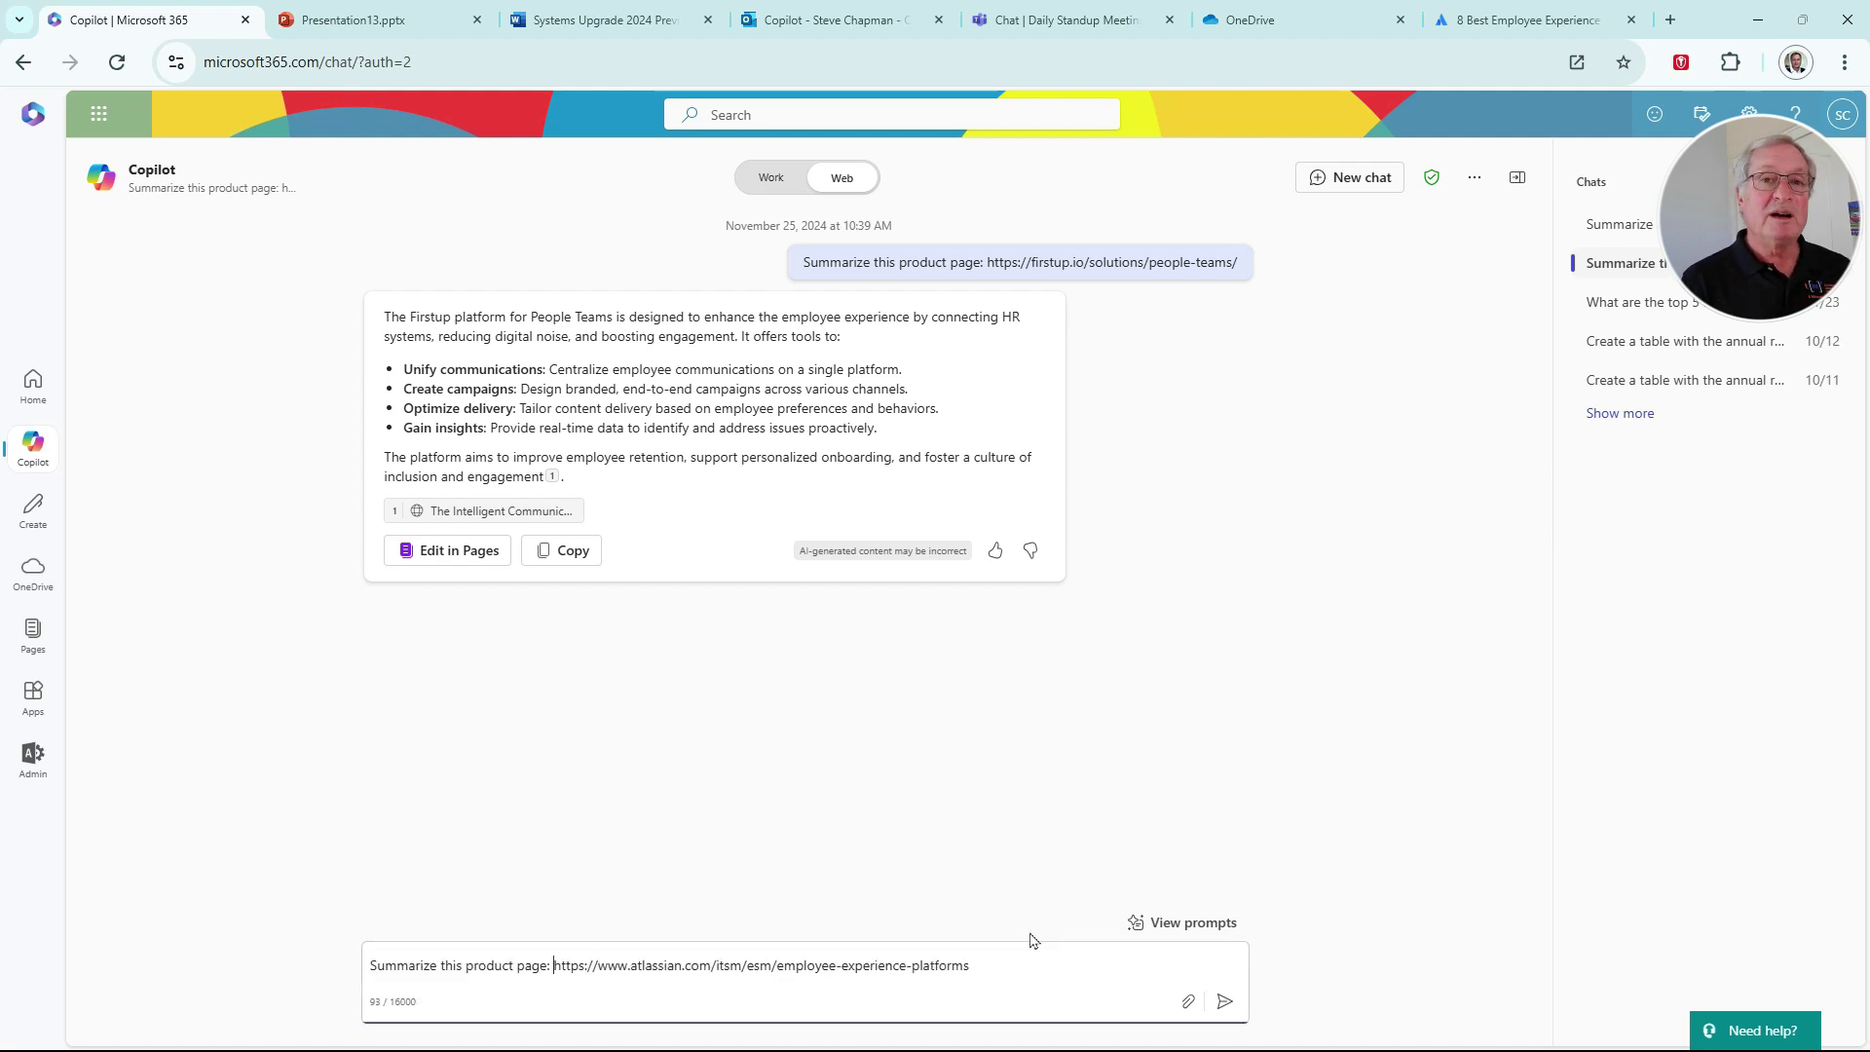
left_click(1223, 1000)
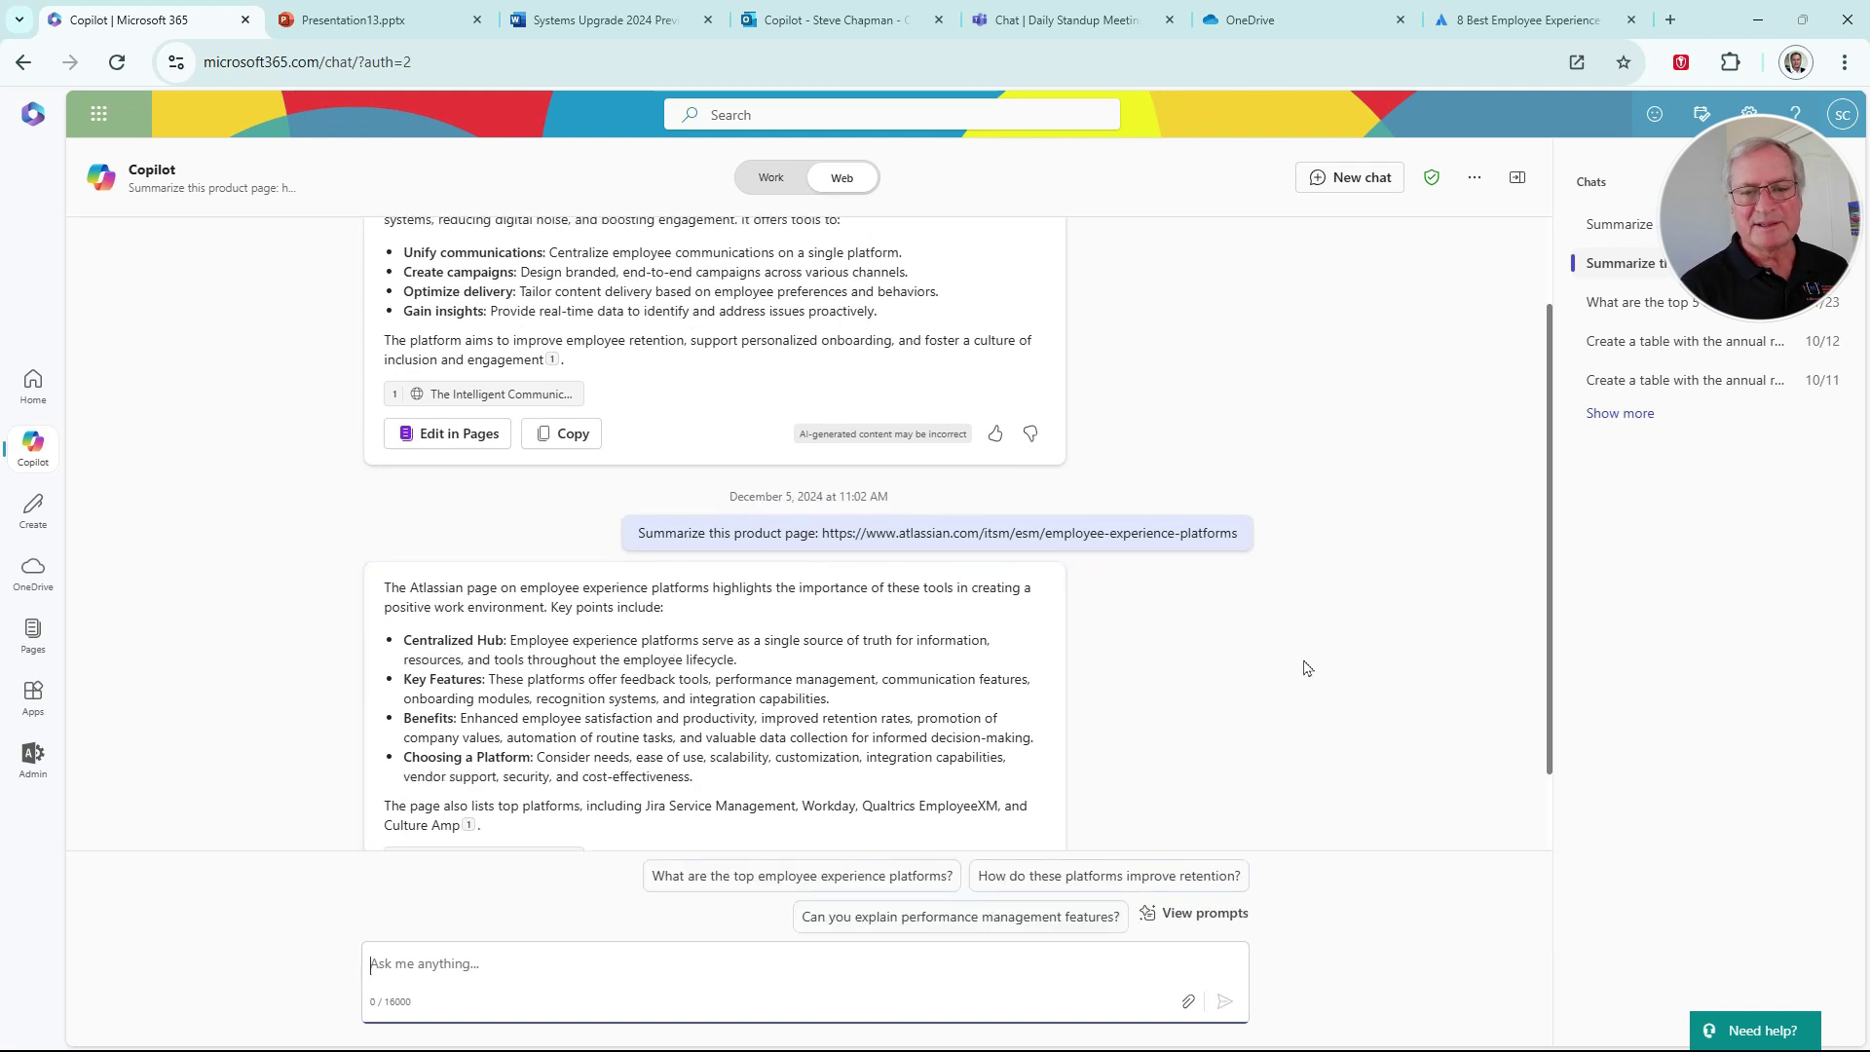
- Copy Copilot's summary of the Atlassian page and return to Presentation13
scroll(1229, 694, "down", 1)
left_click(561, 797)
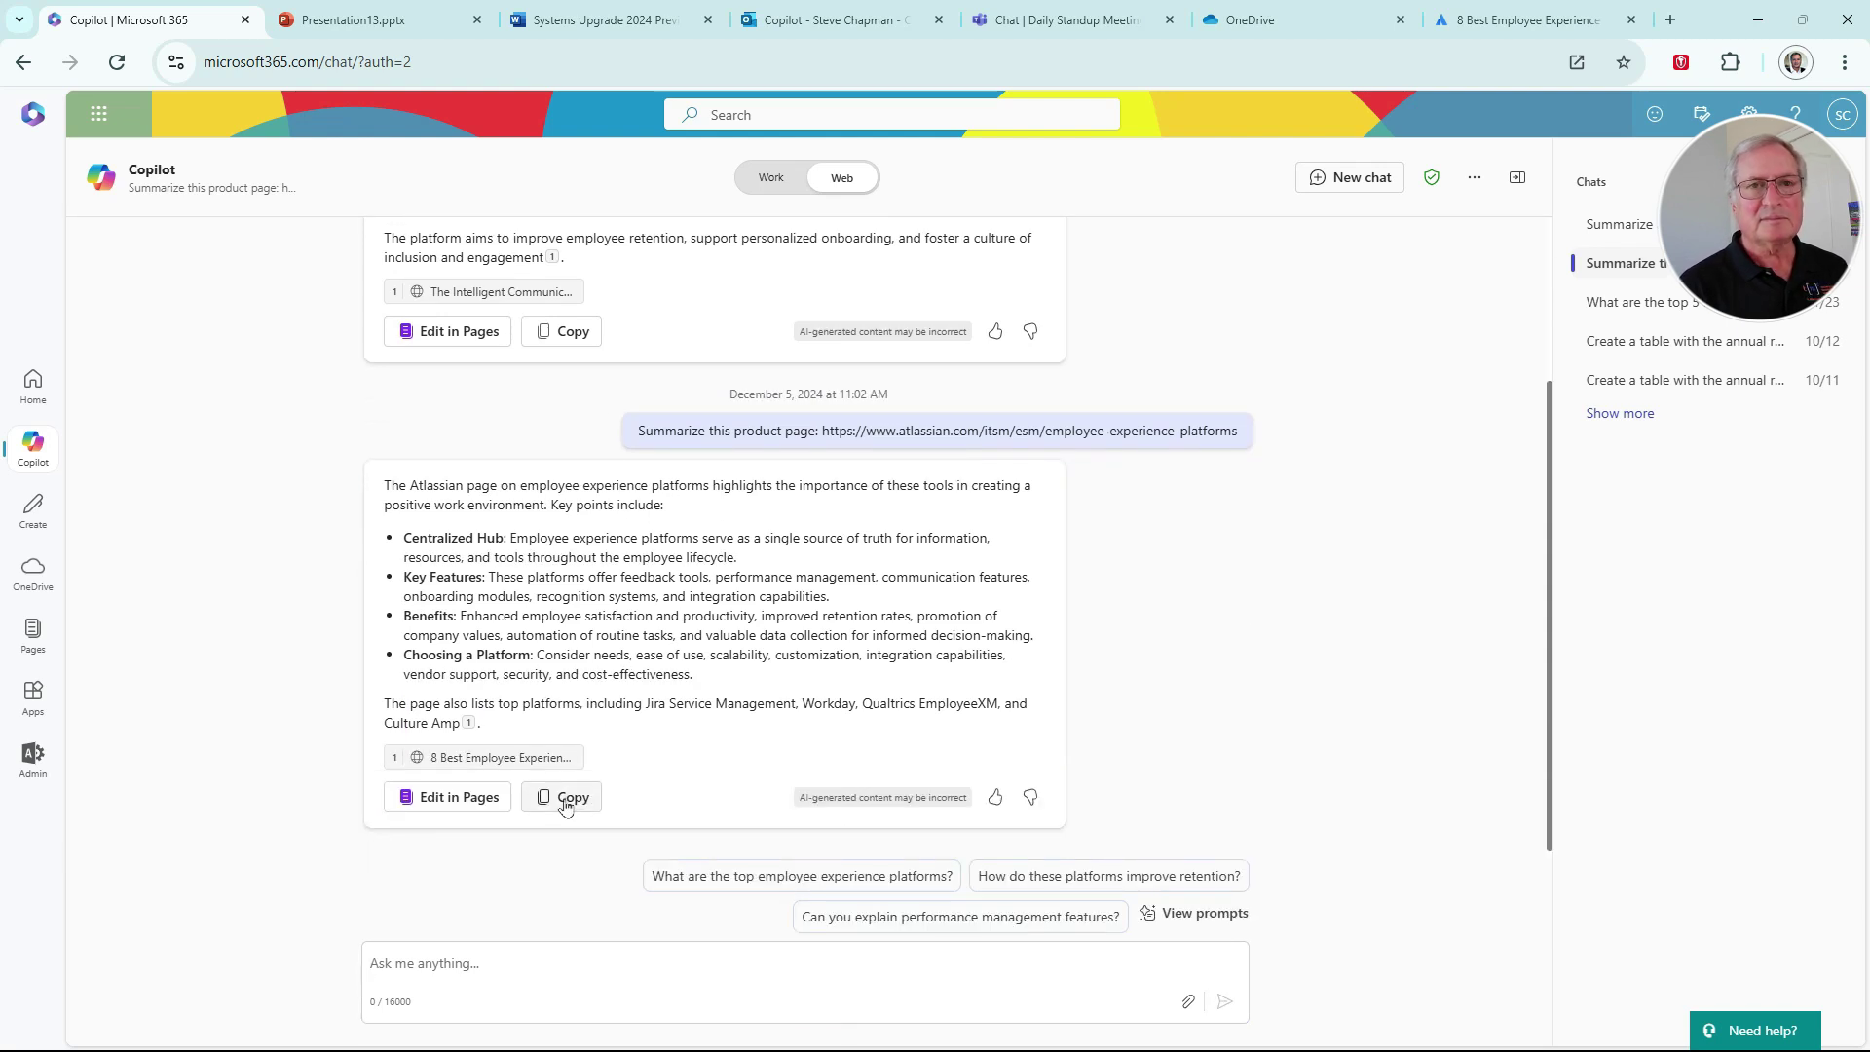
left_click(343, 24)
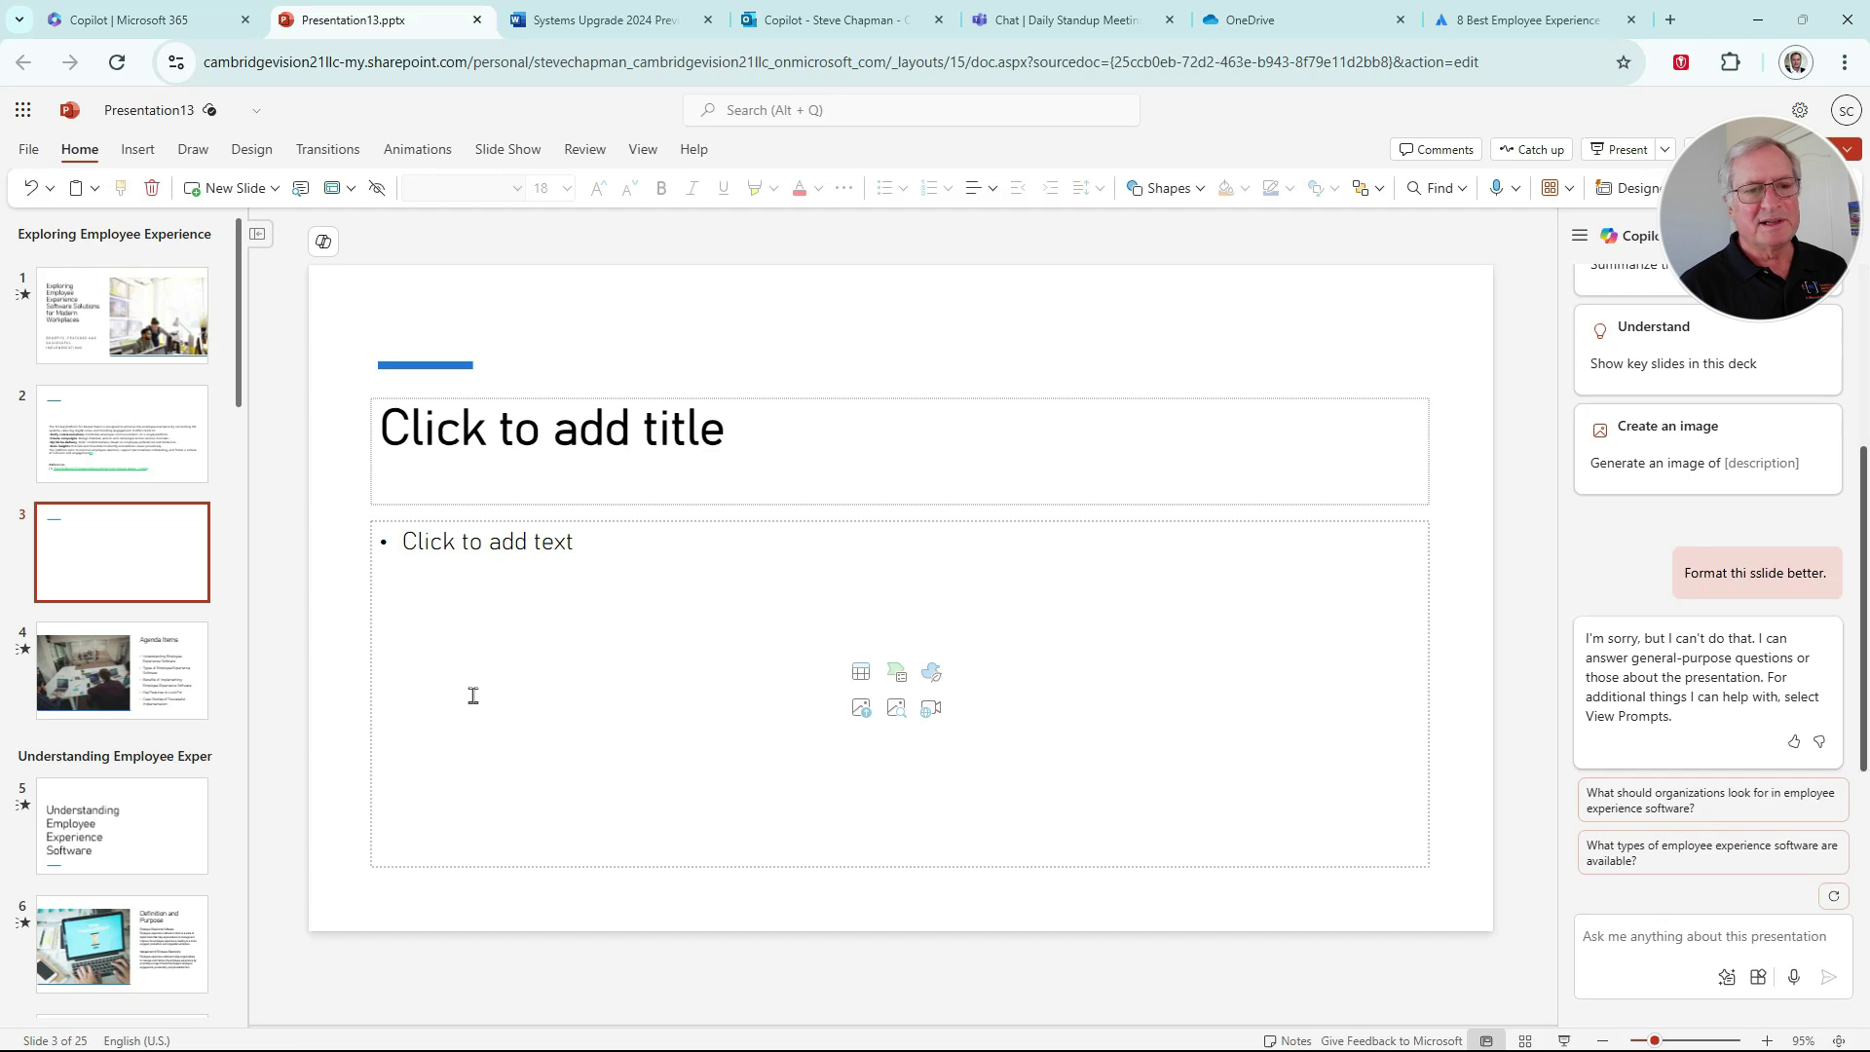
- Paste the Atlassian summary bullets and References link into slide 3's body text area
left_click(450, 546)
key("ctrl+v")
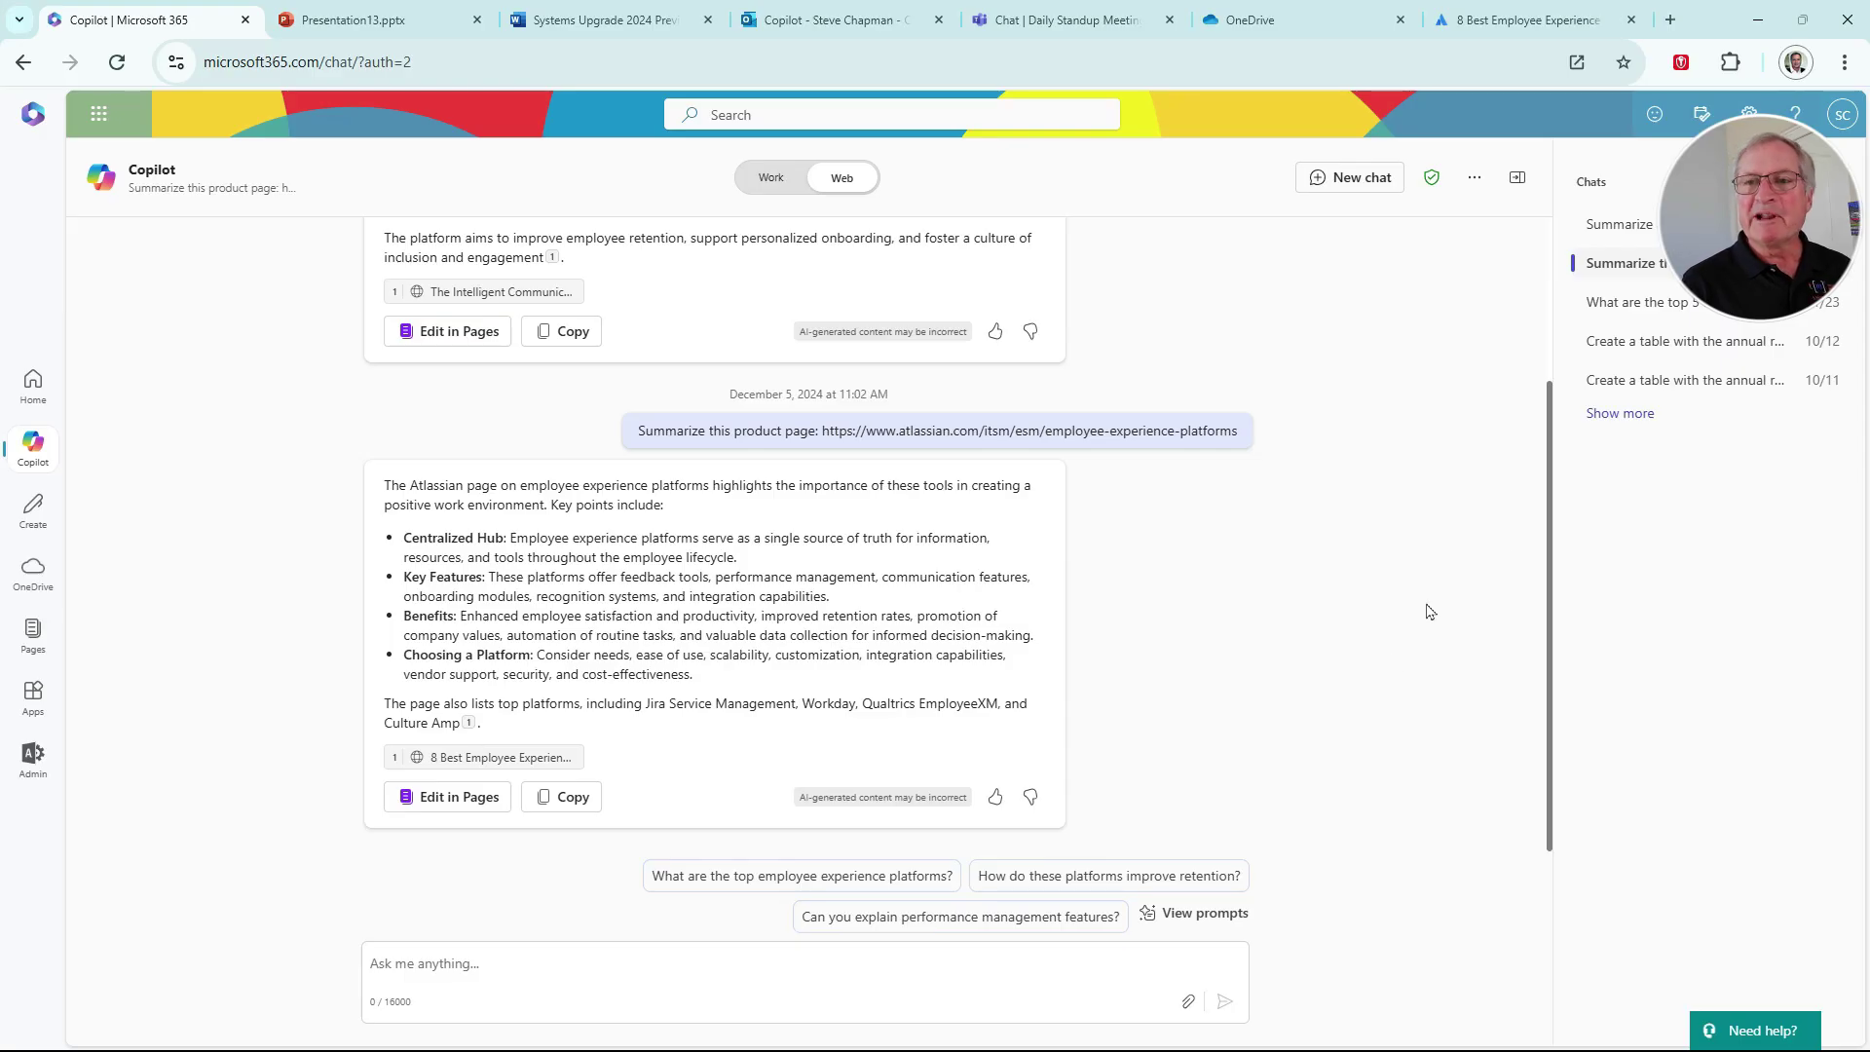
- Reopen the 'What are the top 5...' laptops chat from the Chats sidebar
left_click(1712, 308)
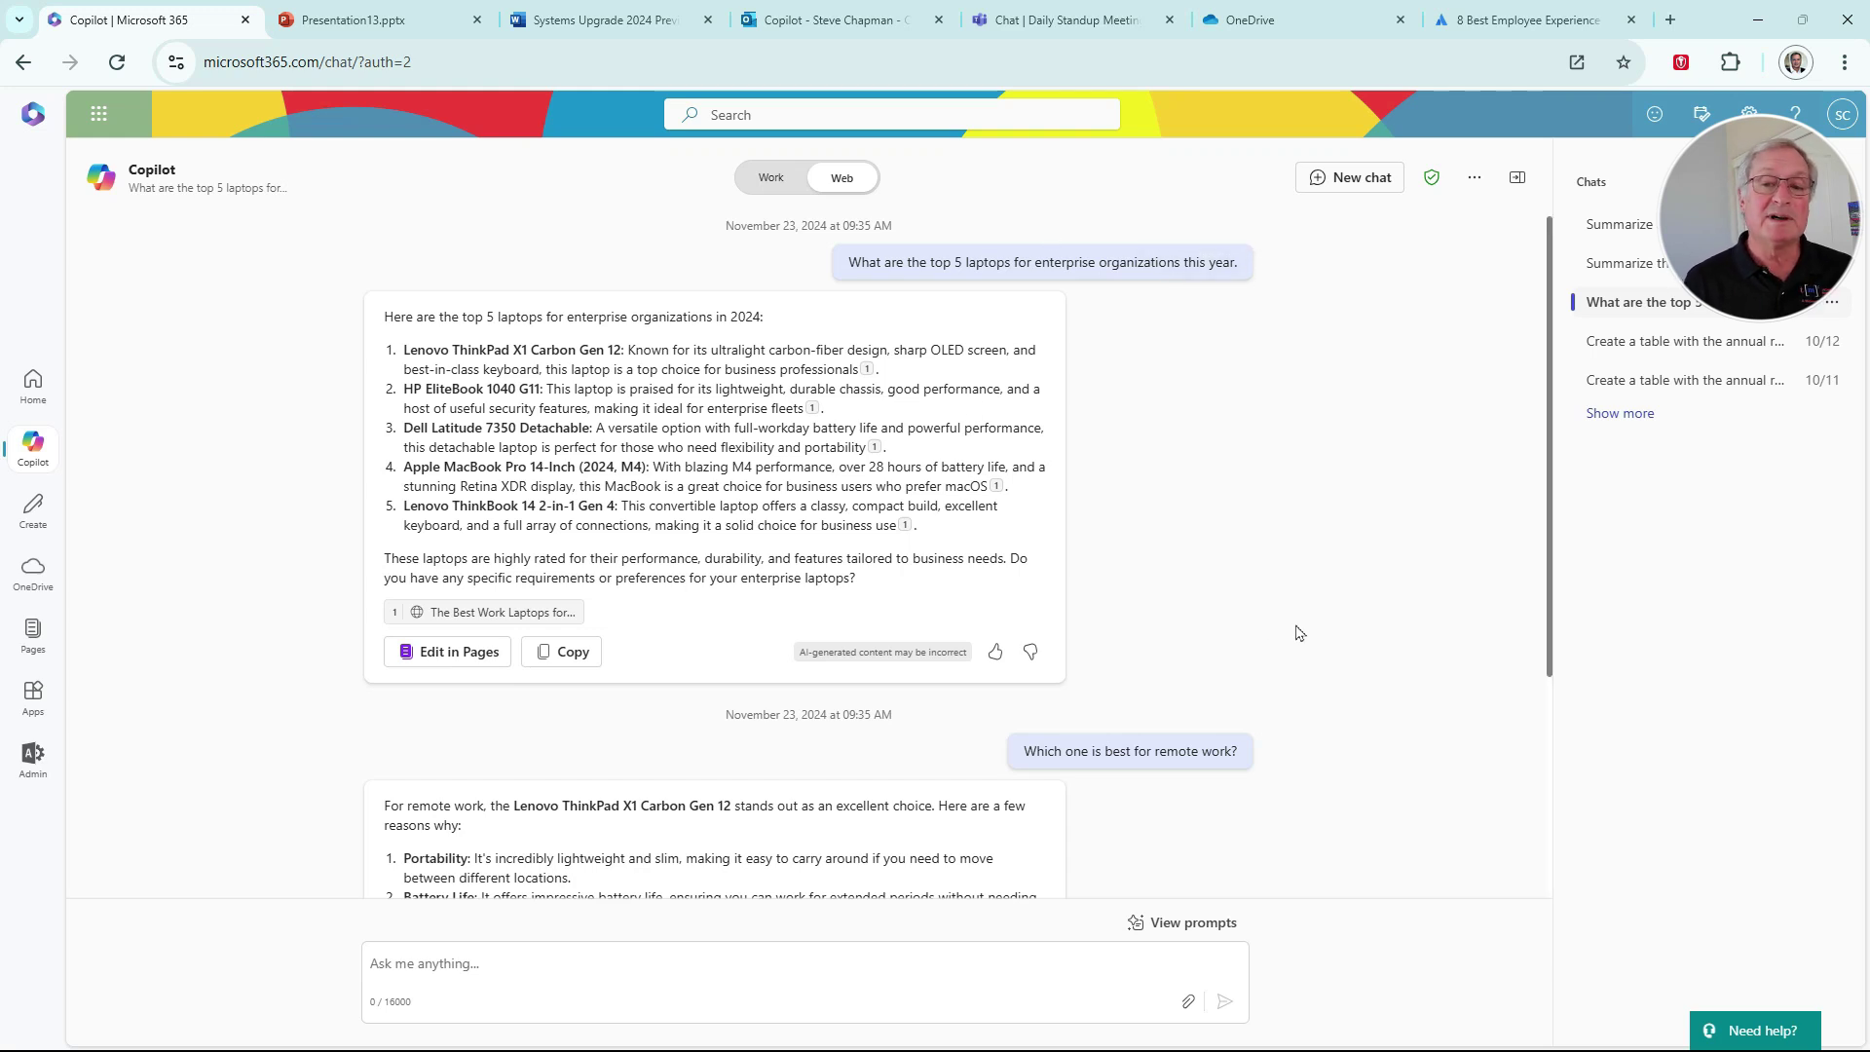
mouse_move(1241, 750)
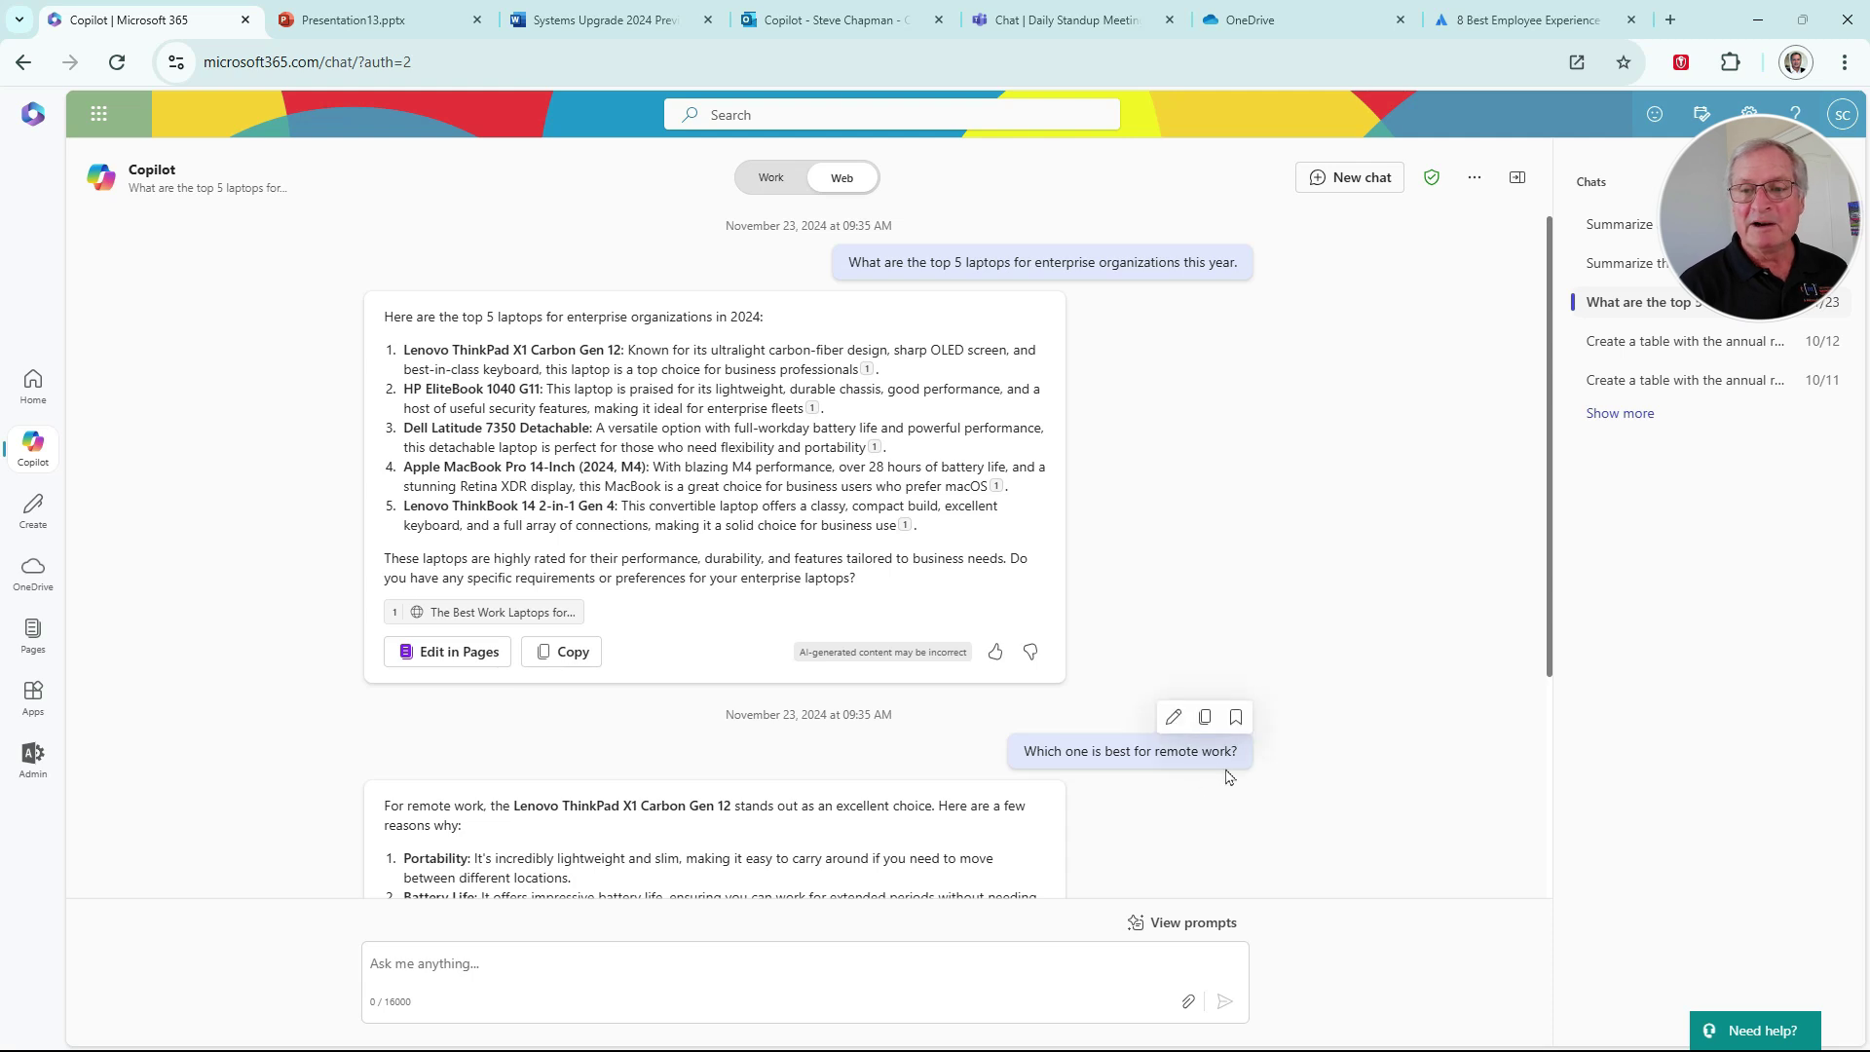
scroll(1344, 784, "down", 2)
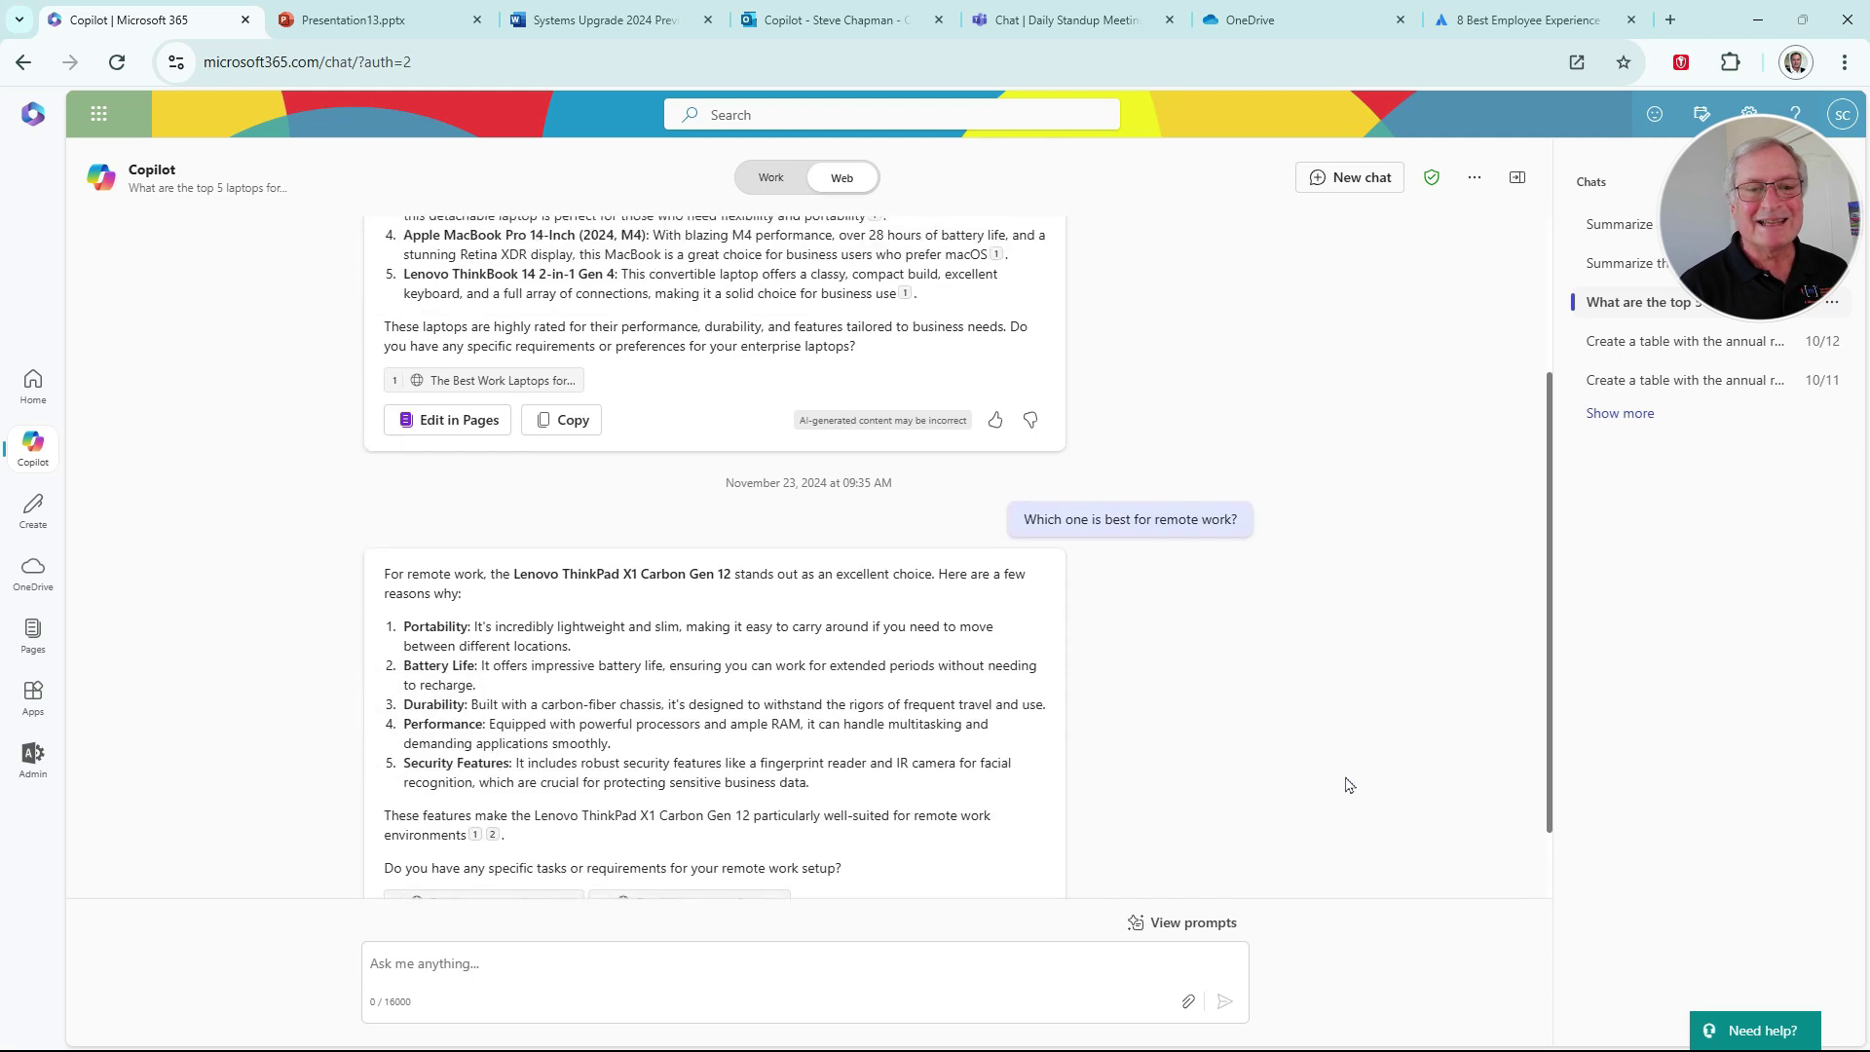
scroll(1347, 785, "down", 1)
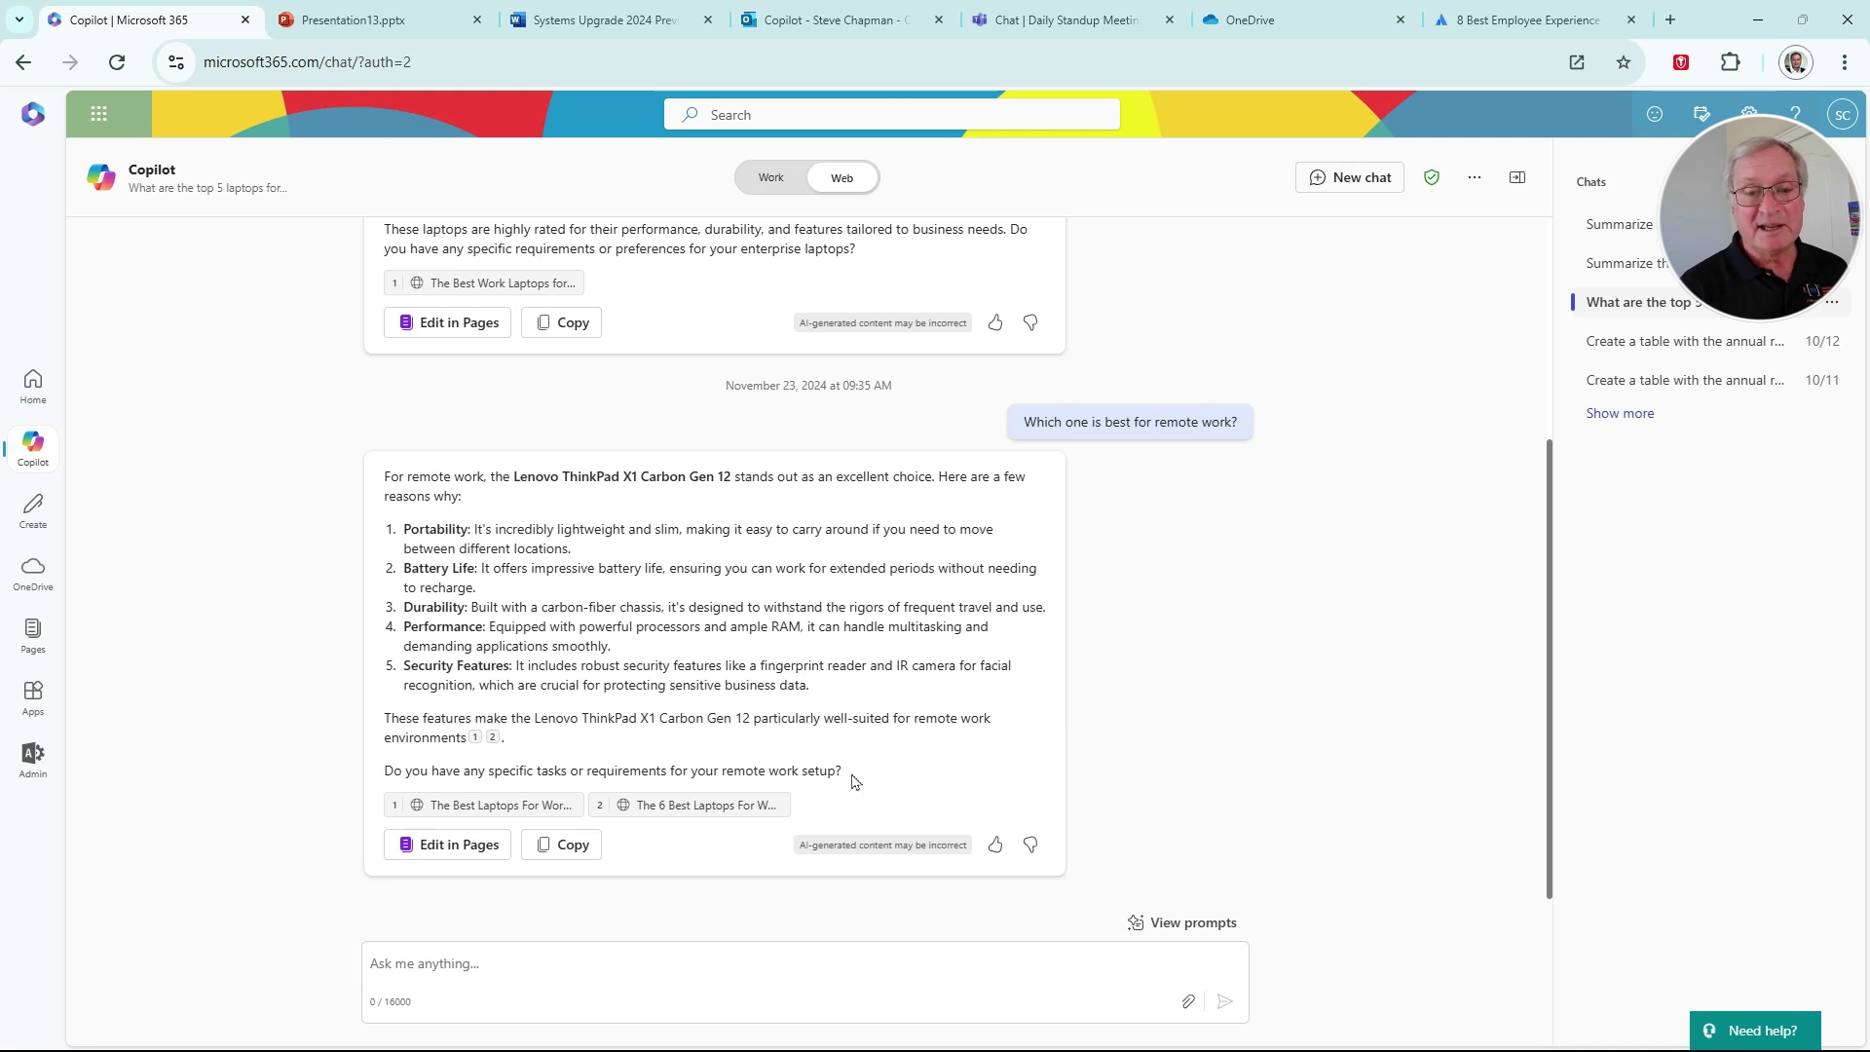
mouse_move(729, 814)
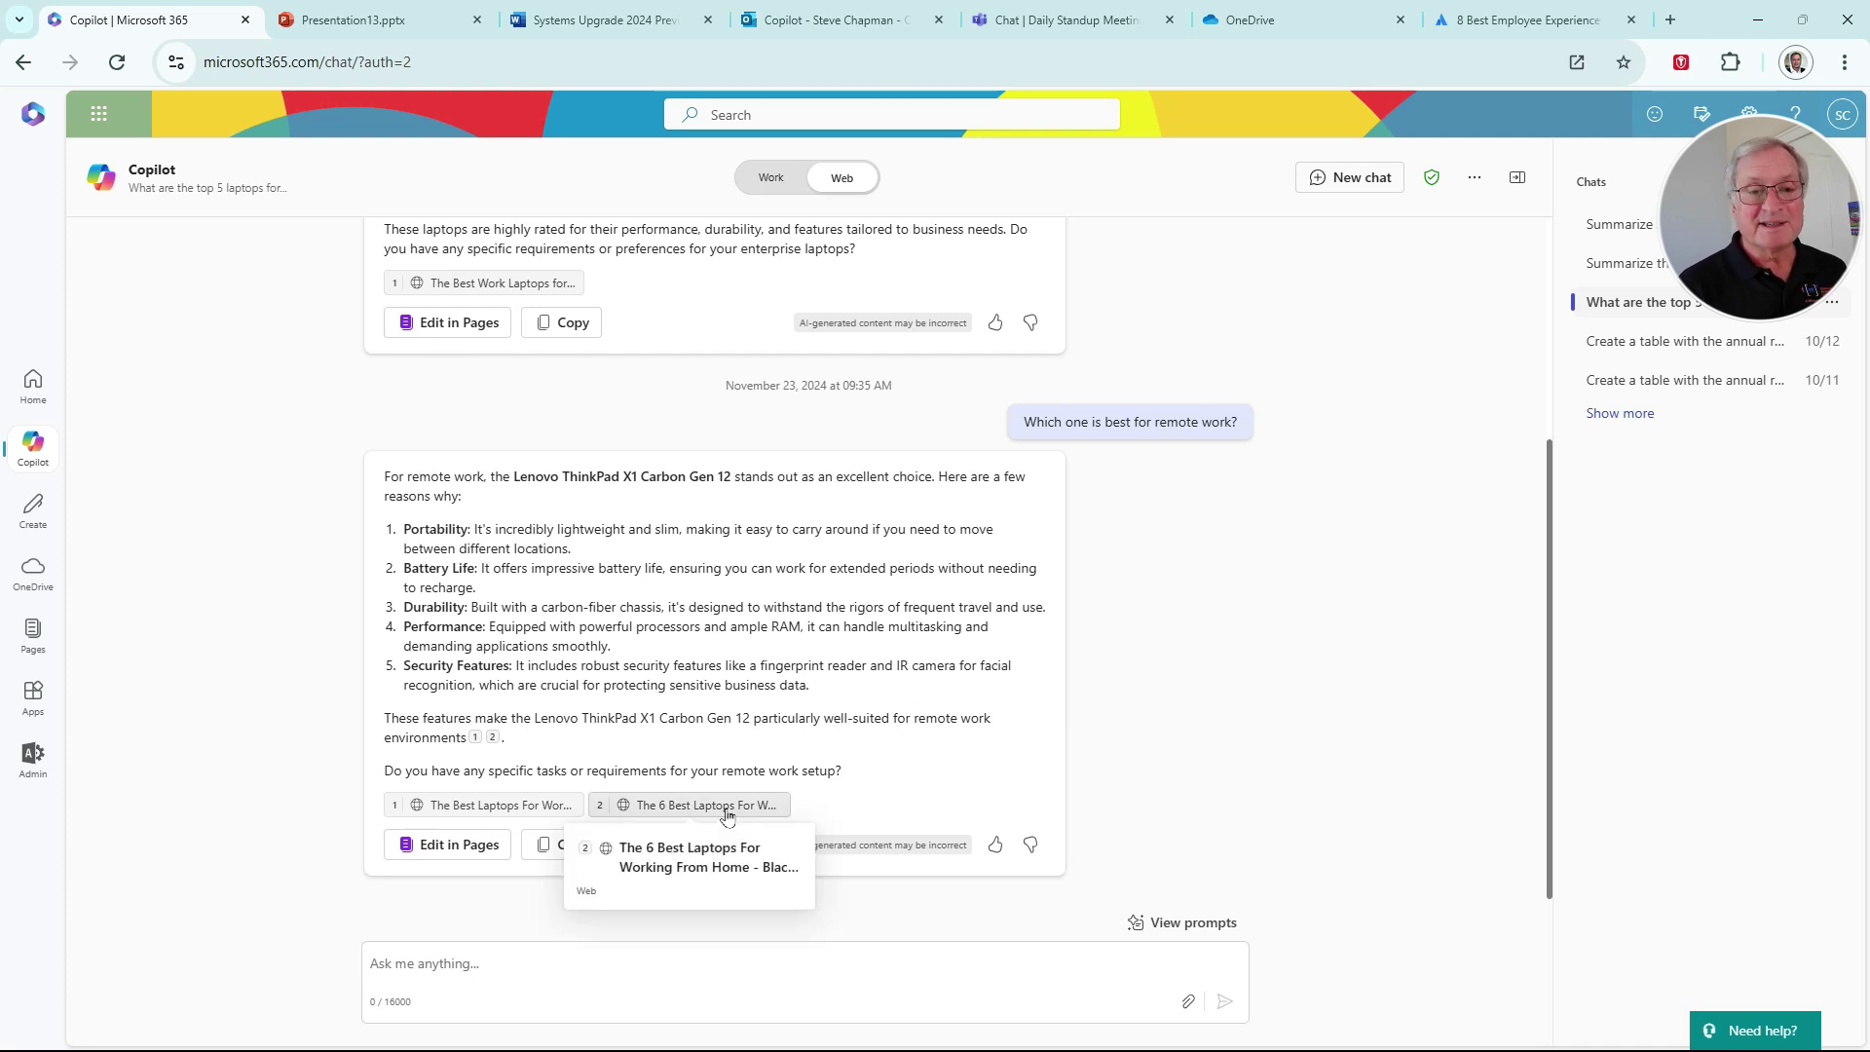